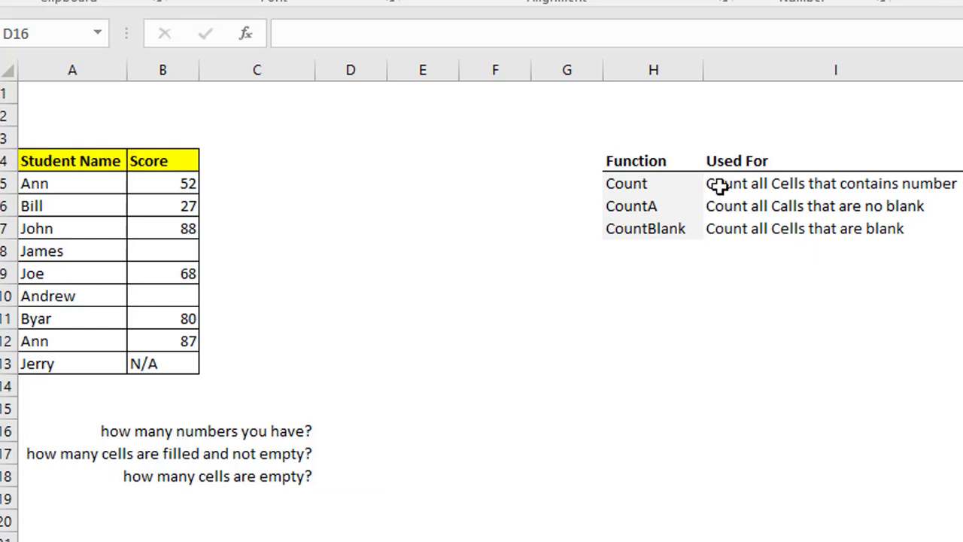
key(shift+Down)
key(shift+Down)
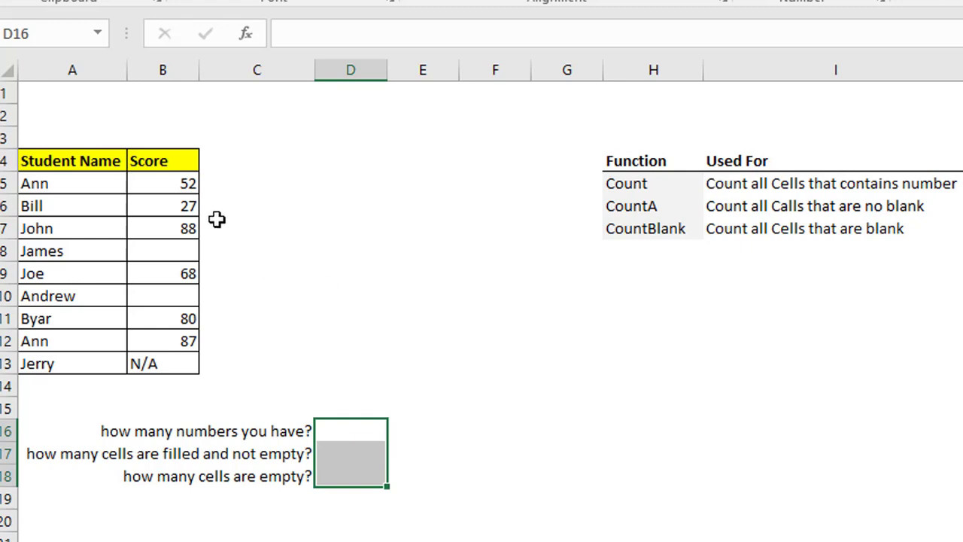
click(180, 183)
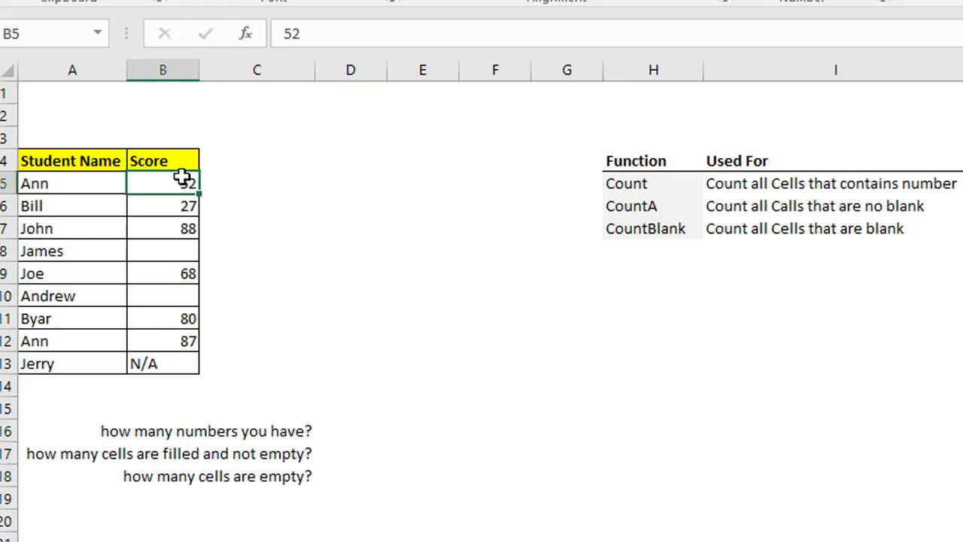
click(153, 363)
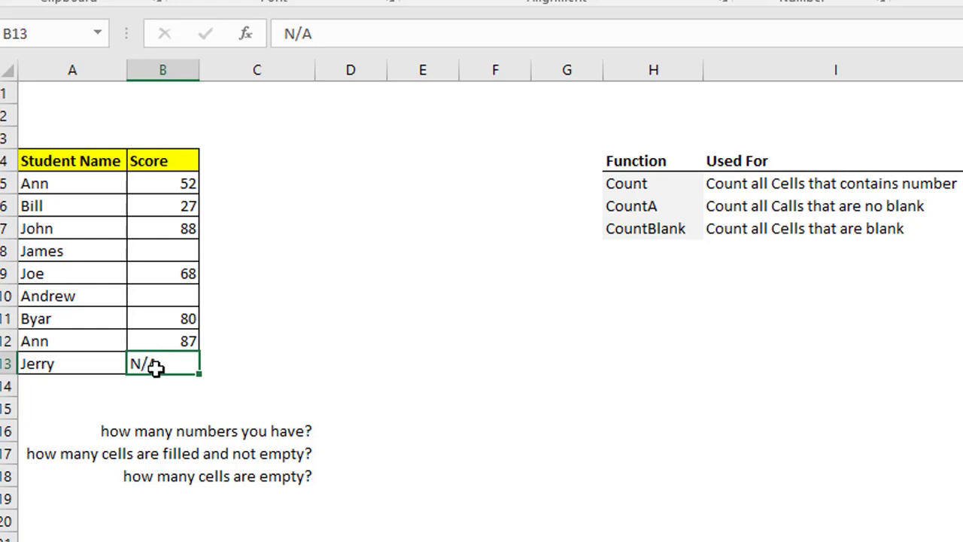
Step: Count the numeric cells in the Score range B5:B13 by entering a COUNT formula in D16
click(353, 431)
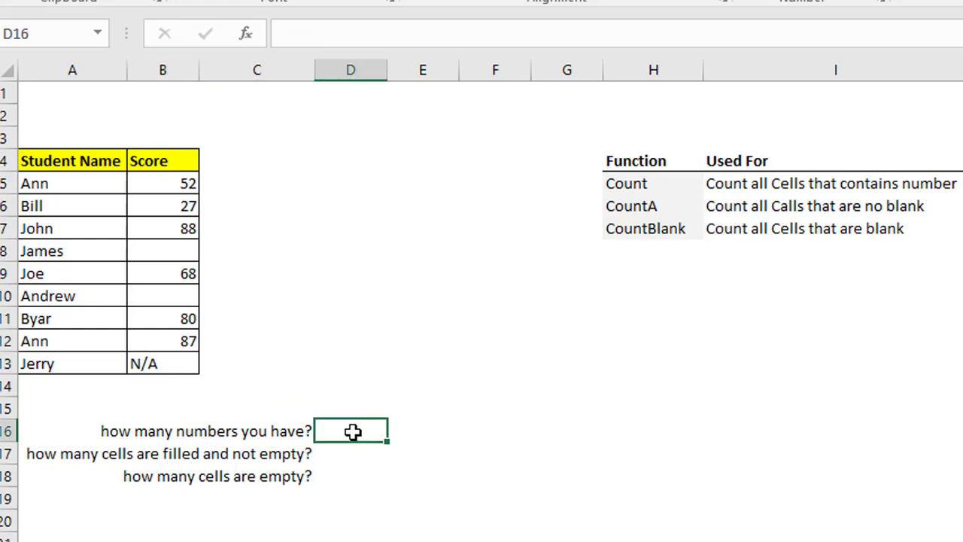
text(=count)
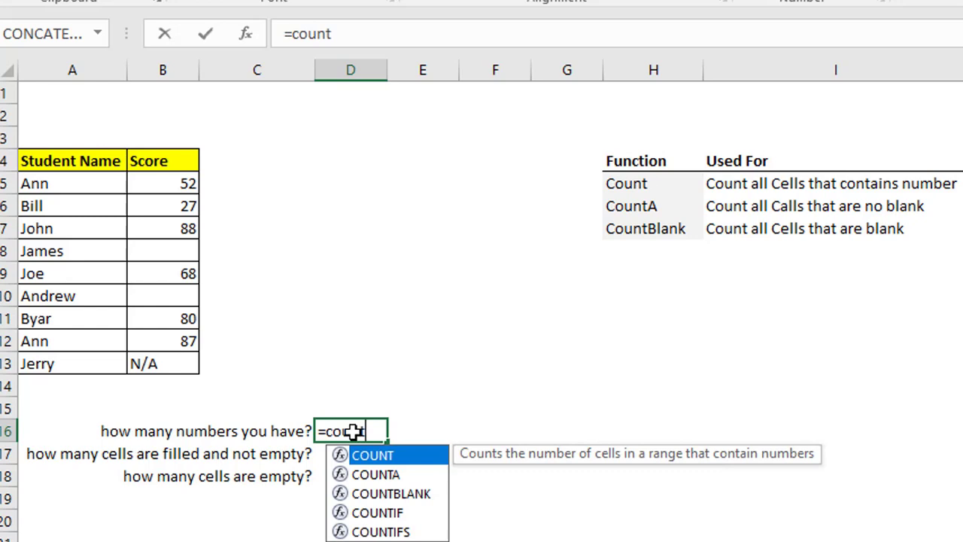
text(()
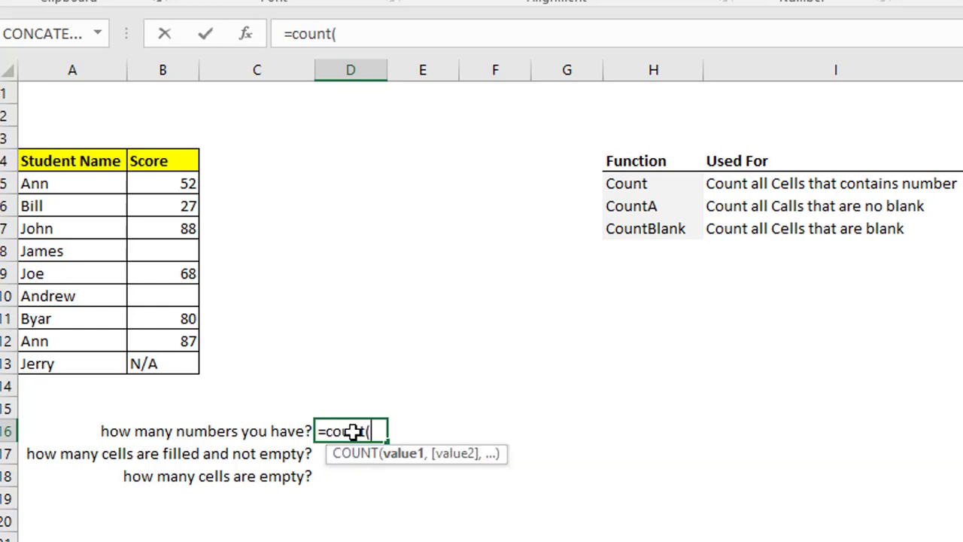
click(180, 185)
drag(170, 192, 166, 362)
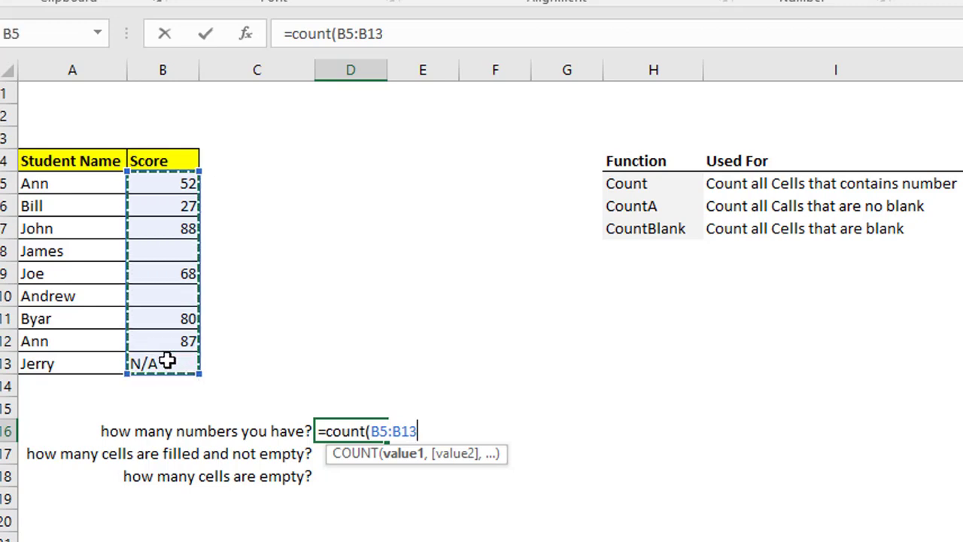
text())
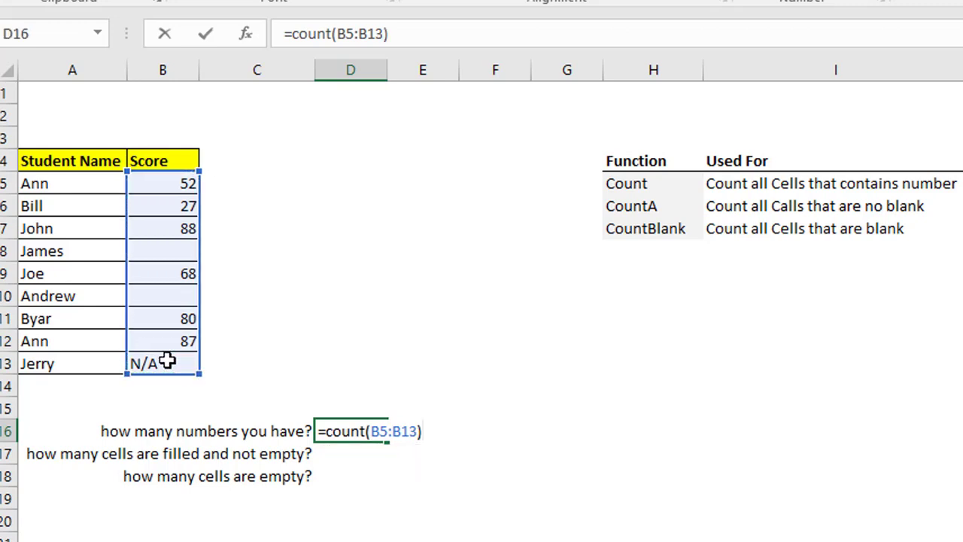
key(Return)
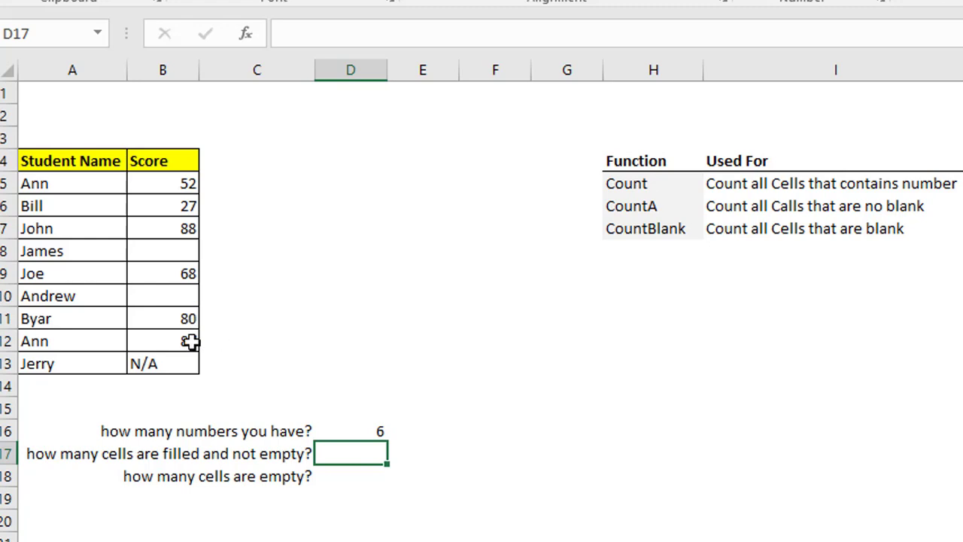
click(153, 363)
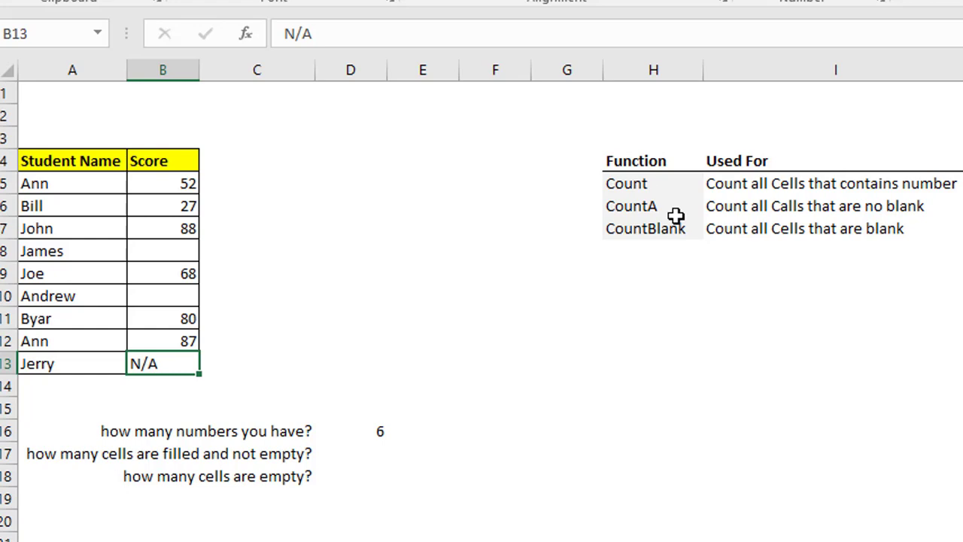
Step: Count the filled cells in the Score range B5:B13 by entering a COUNTA formula in D17
click(362, 454)
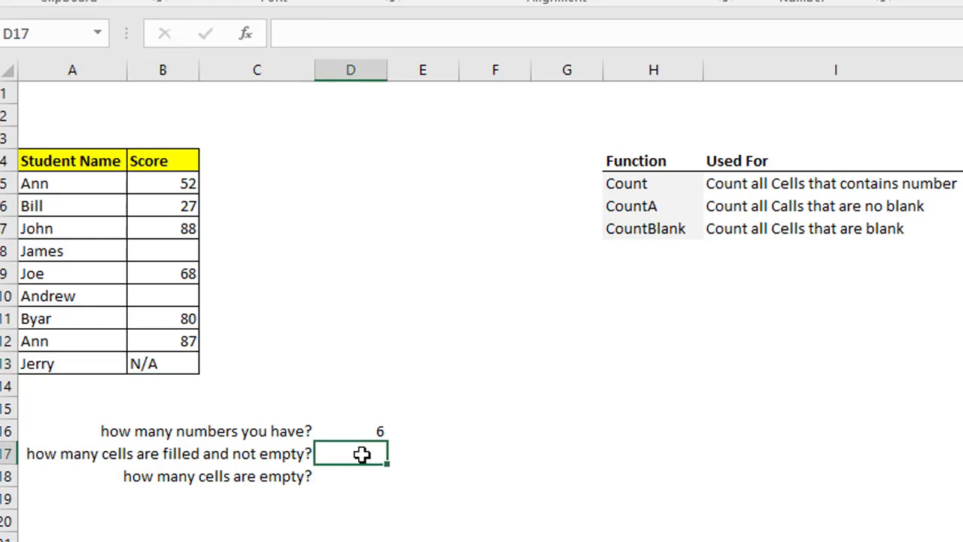
text(=count)
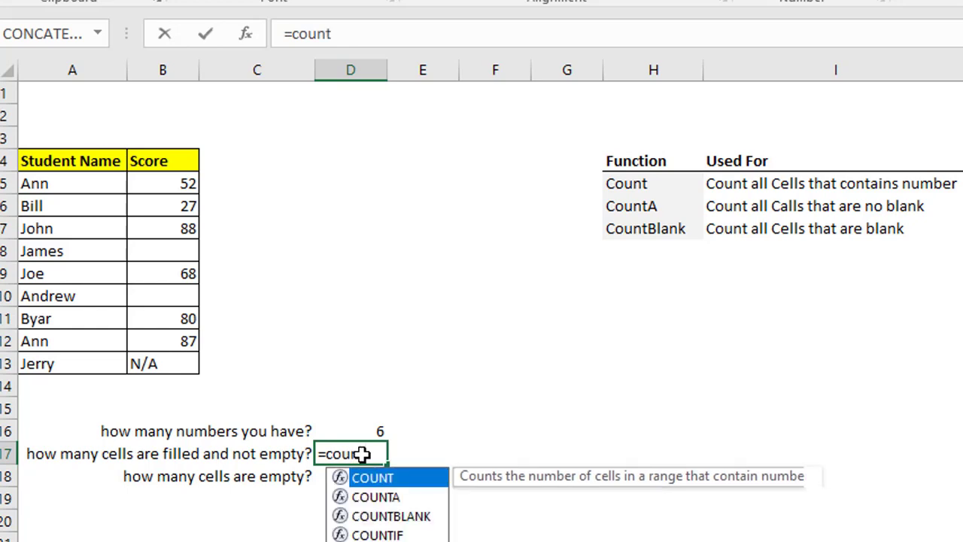
text(a()
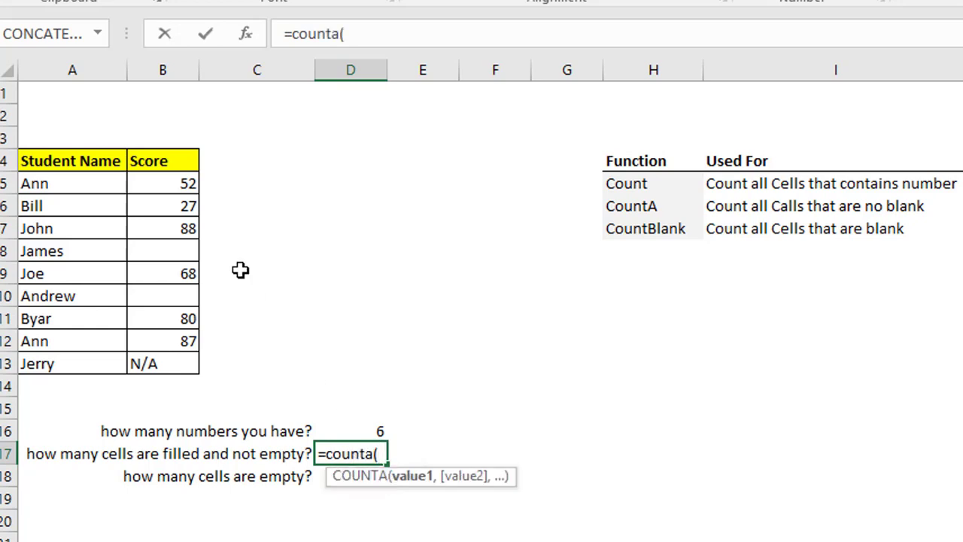
drag(180, 181, 173, 362)
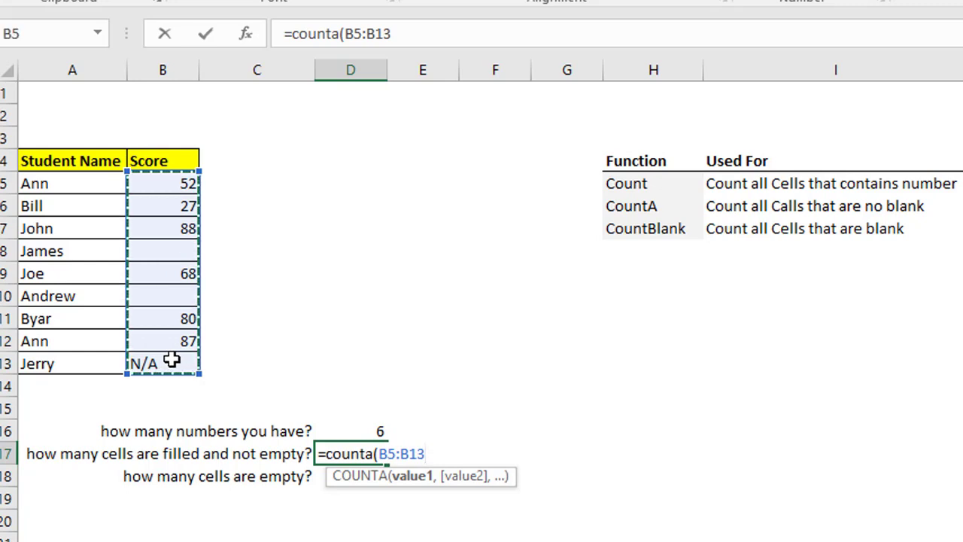
text())
key(Return)
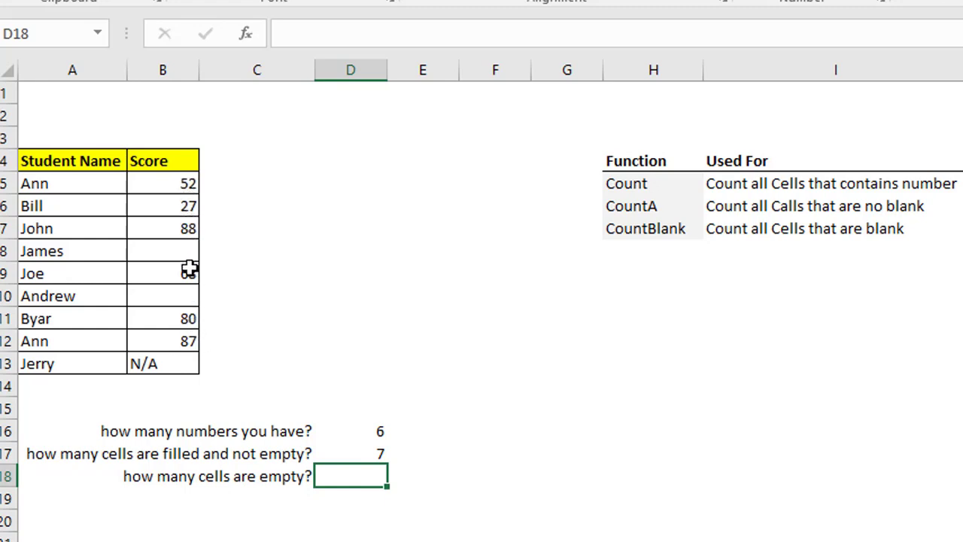
click(167, 364)
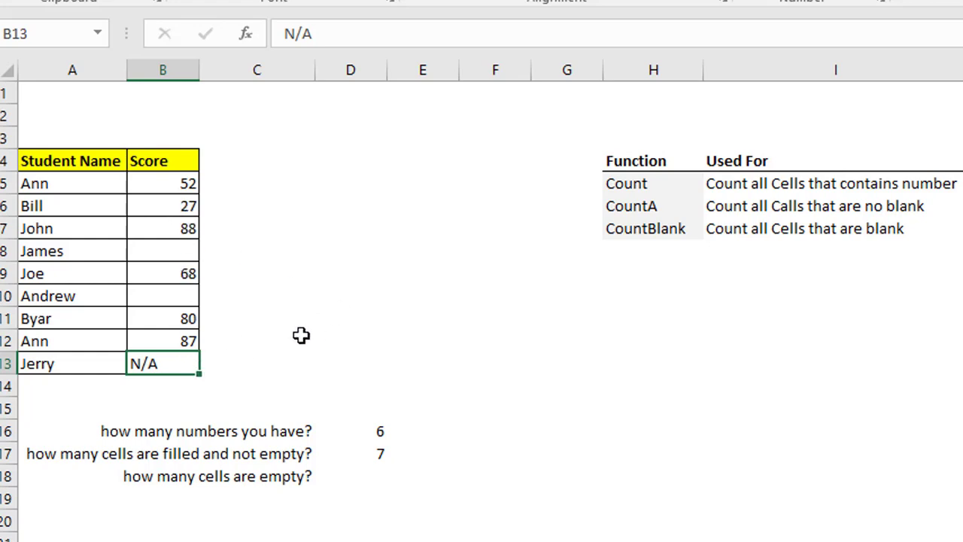
click(180, 258)
click(182, 296)
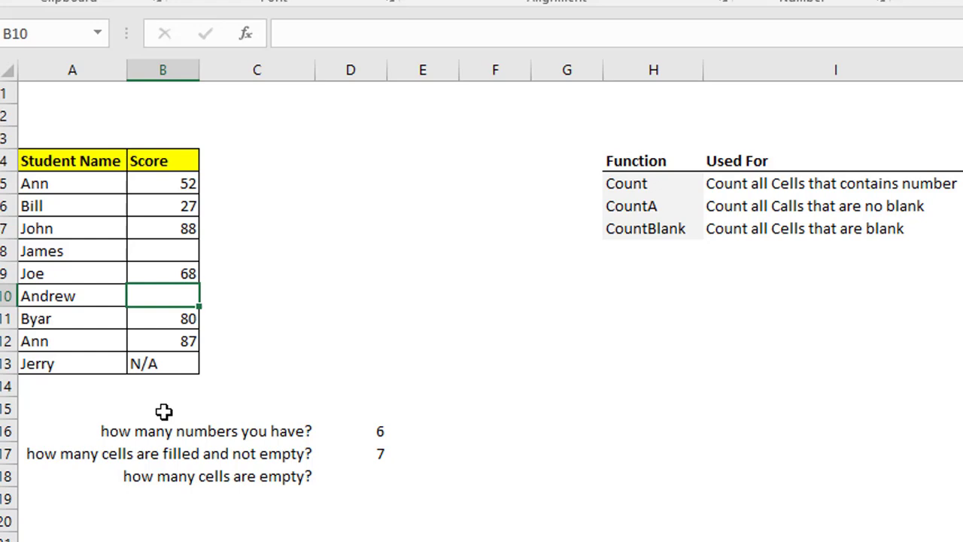
Step: Count the empty cells in the Score range B5:B13 by entering a COUNTBLANK formula in D18
click(368, 478)
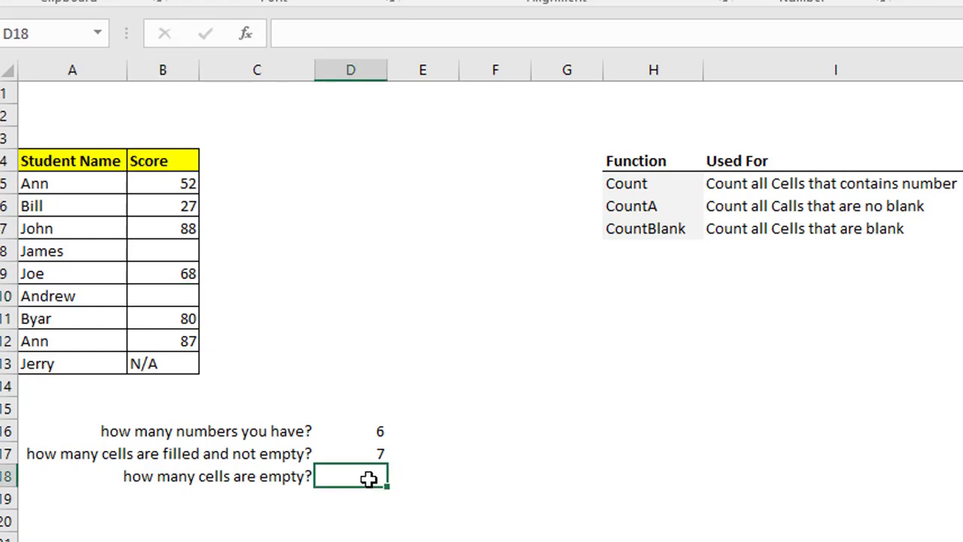
text(=countb)
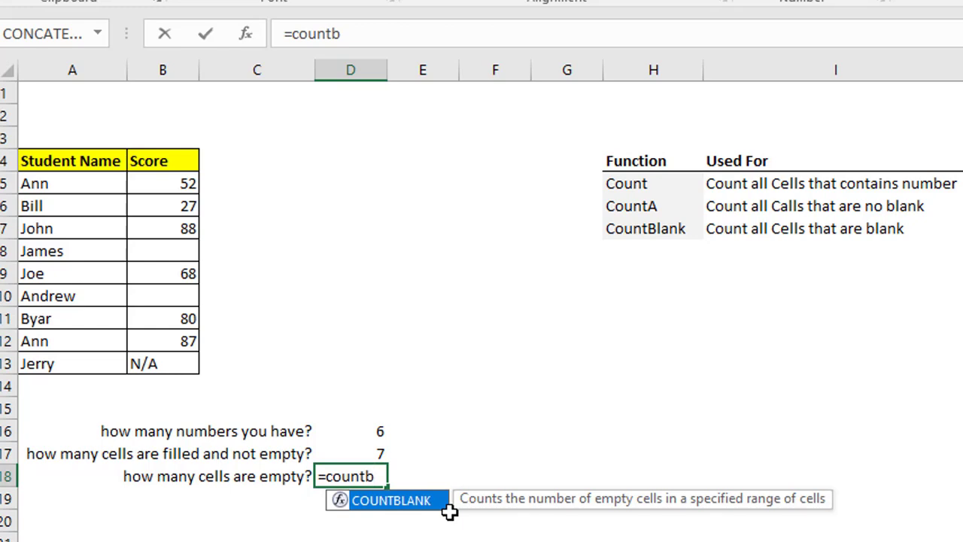
key(Tab)
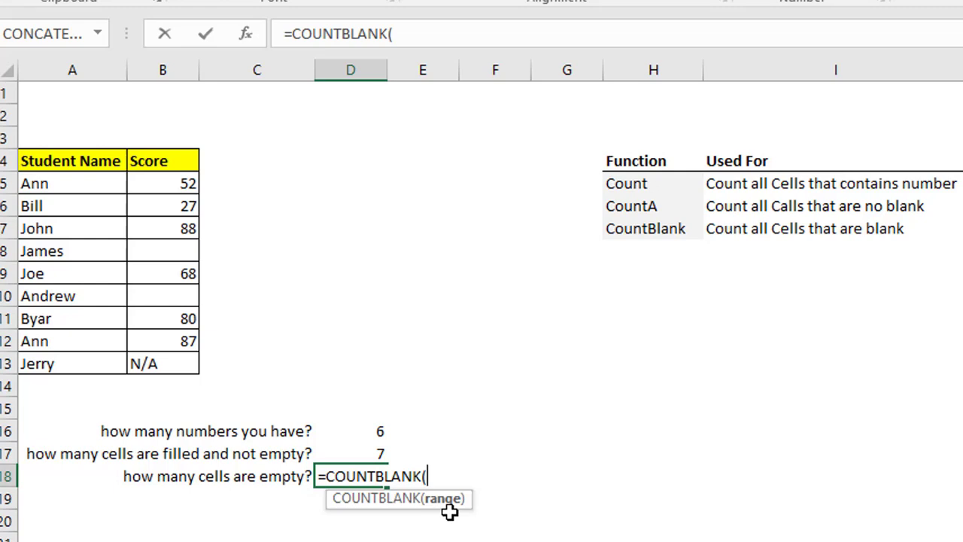
click(186, 178)
drag(183, 203, 162, 364)
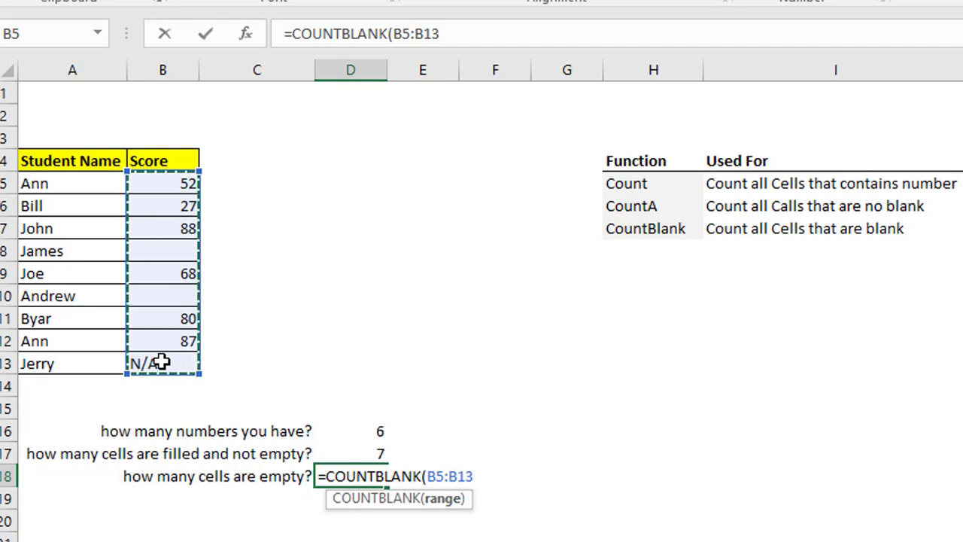
text())
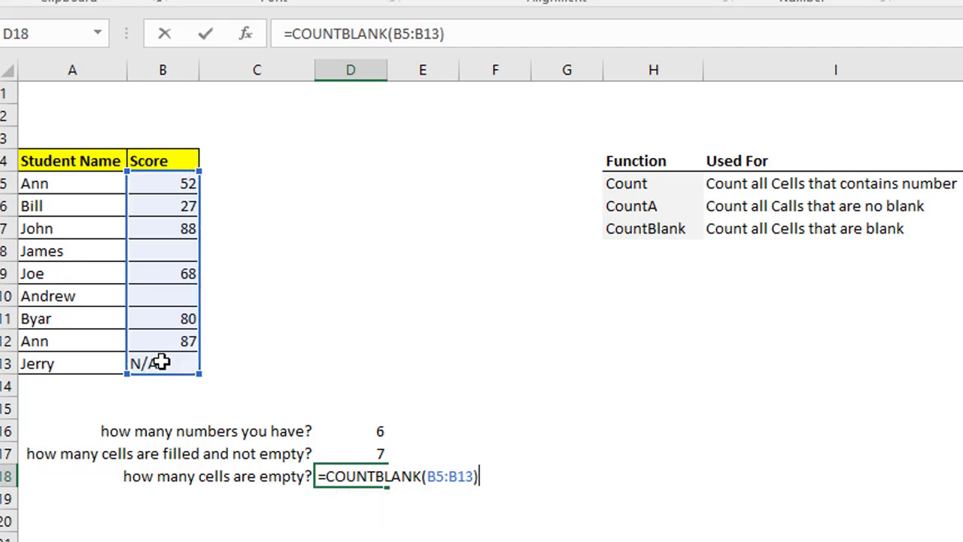
key(Return)
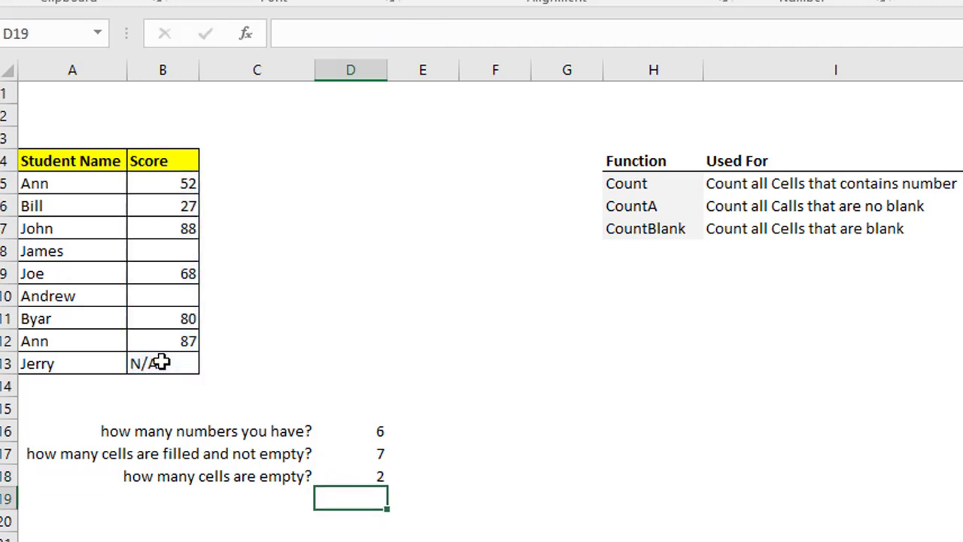
click(167, 249)
click(183, 296)
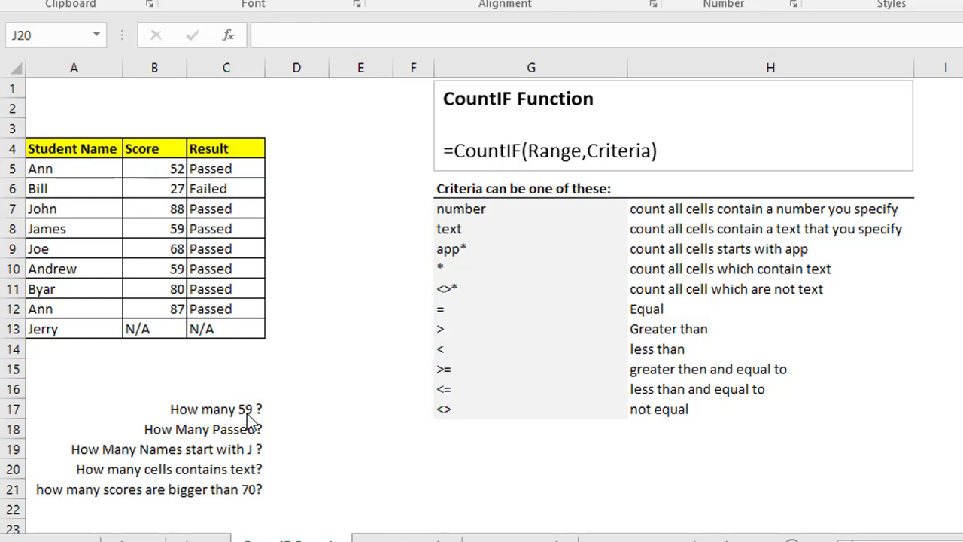
Step: Enter a COUNTIF formula in D17, beside "How many 59 ?", counting the scores in B5:B13 that equal 59
click(301, 410)
text(=countif)
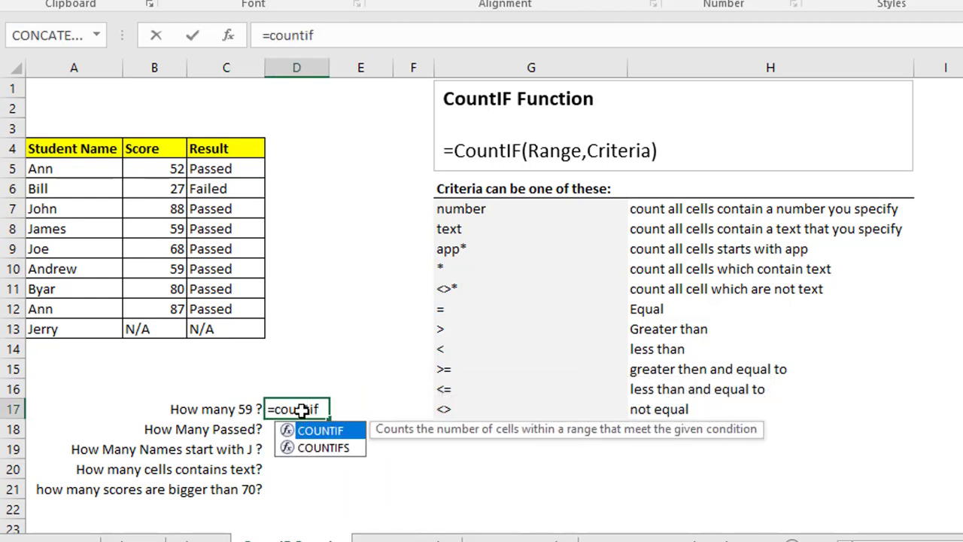
text(()
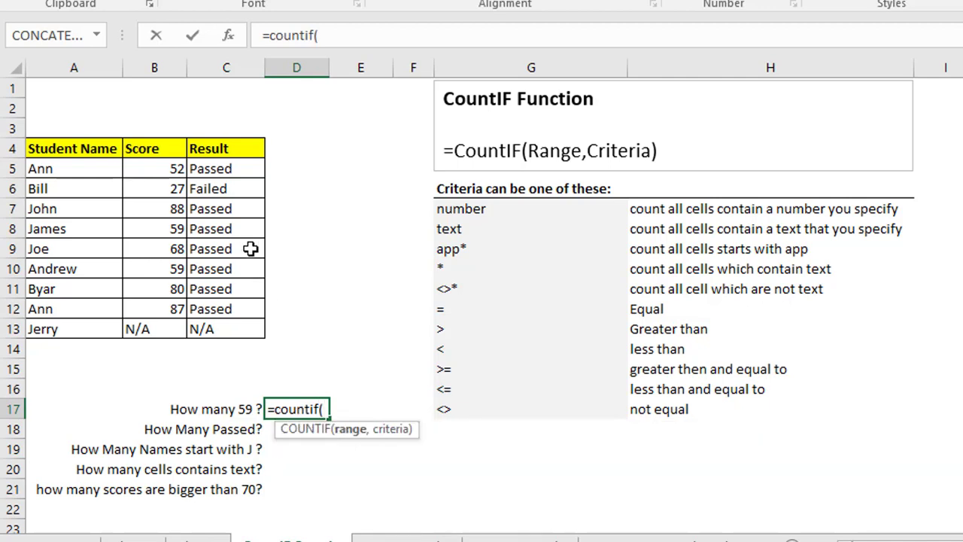
click(178, 167)
drag(178, 168, 175, 329)
click(175, 329)
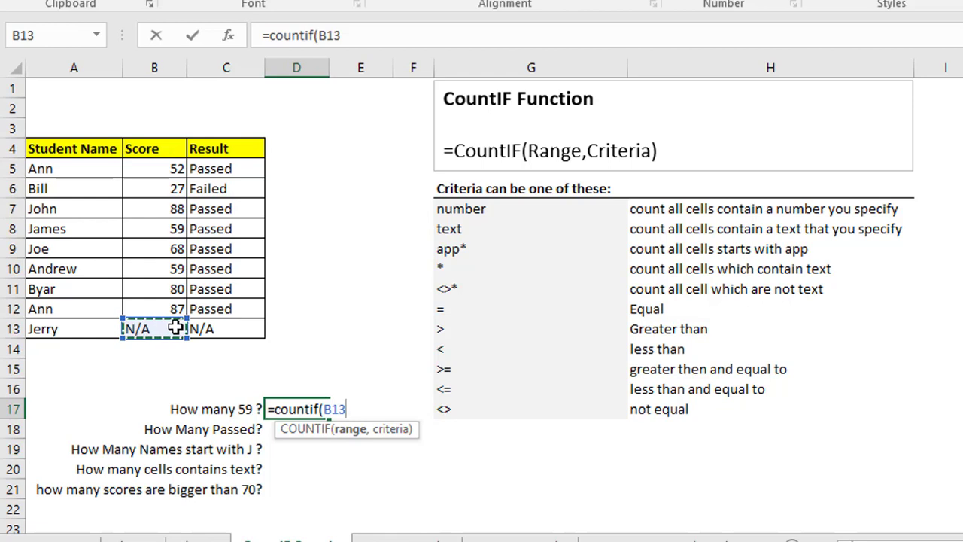
drag(173, 189, 171, 329)
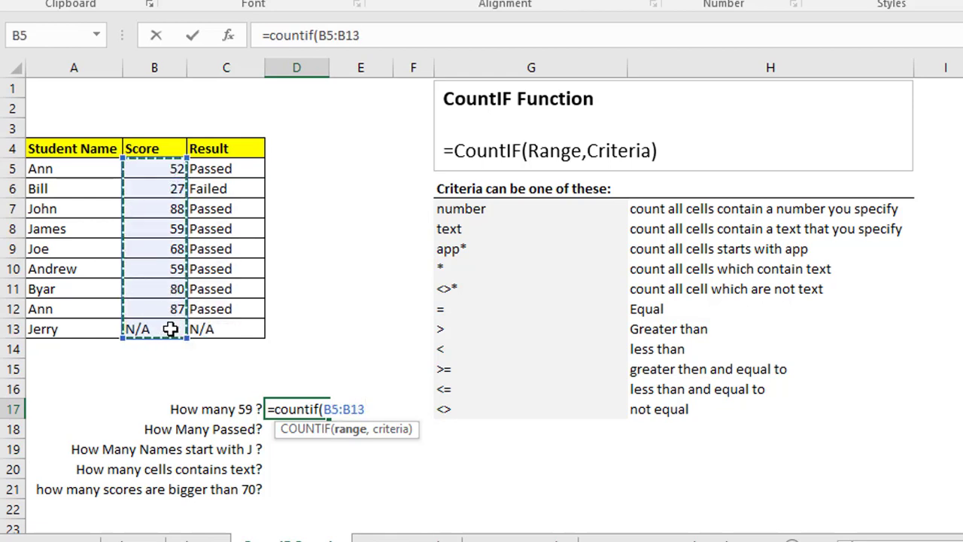
text(,)
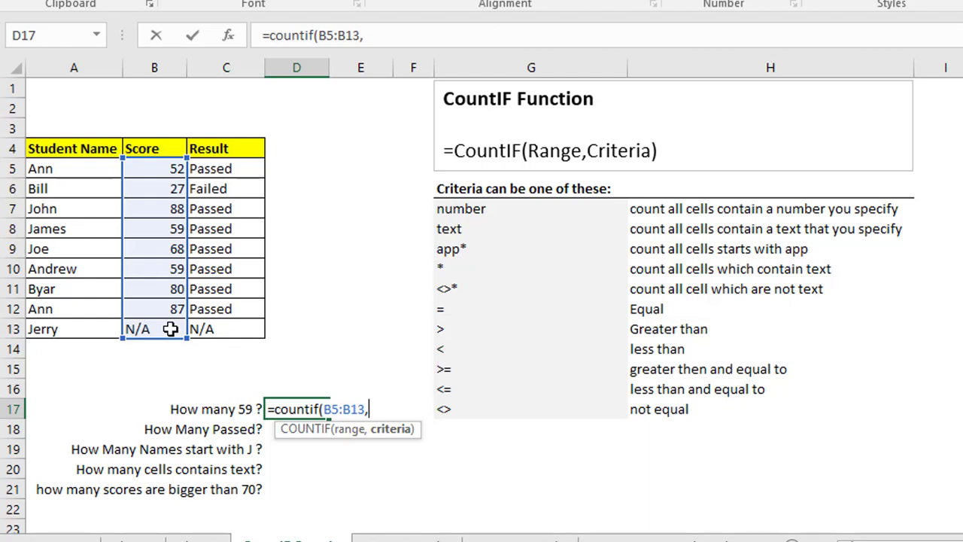
text(59))
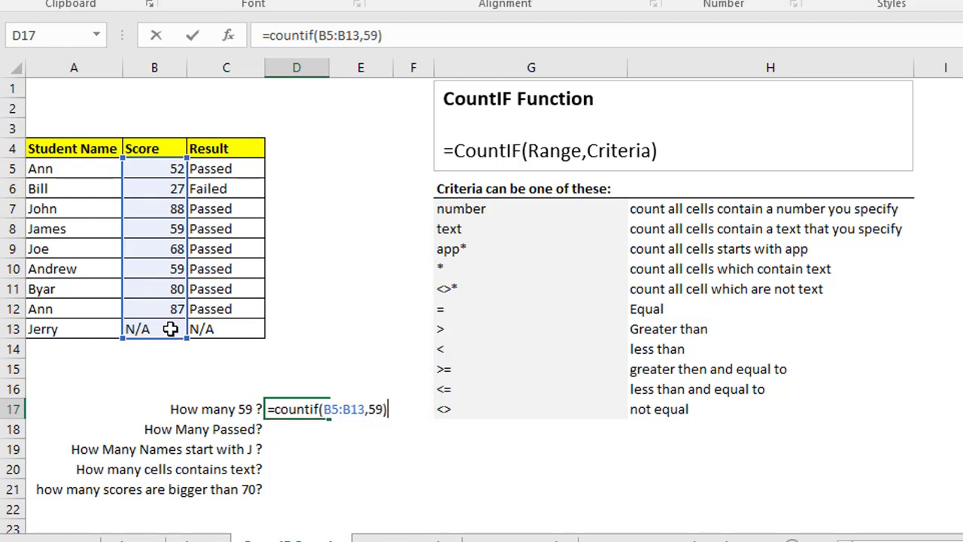
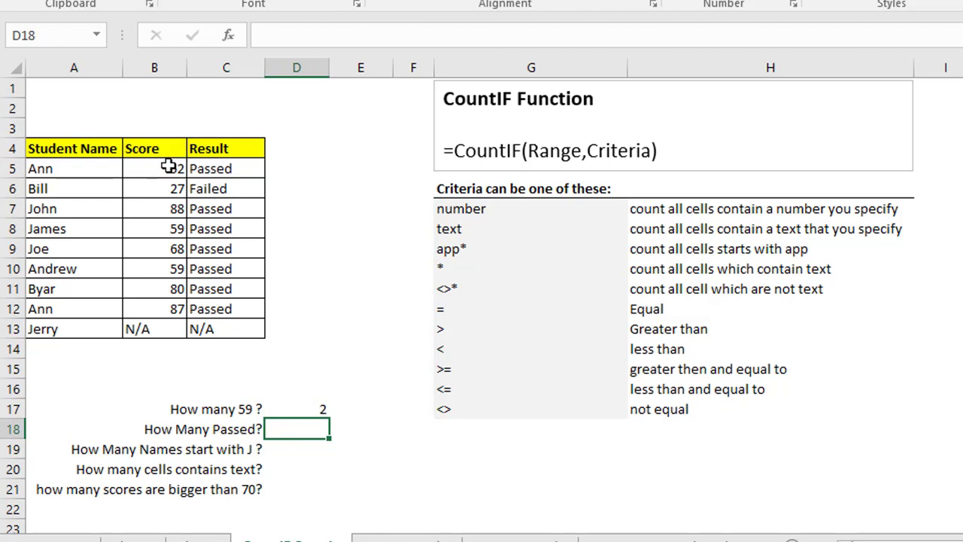
click(169, 227)
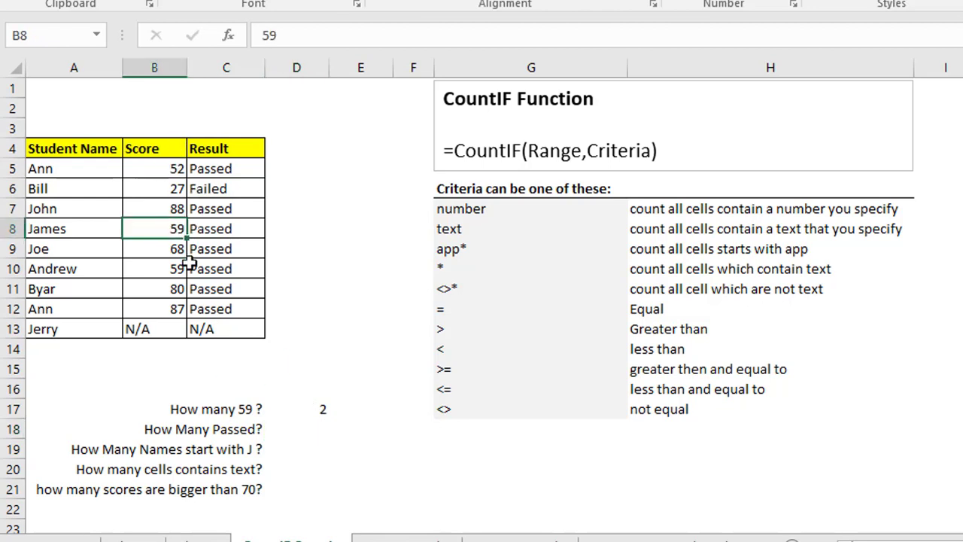
click(167, 274)
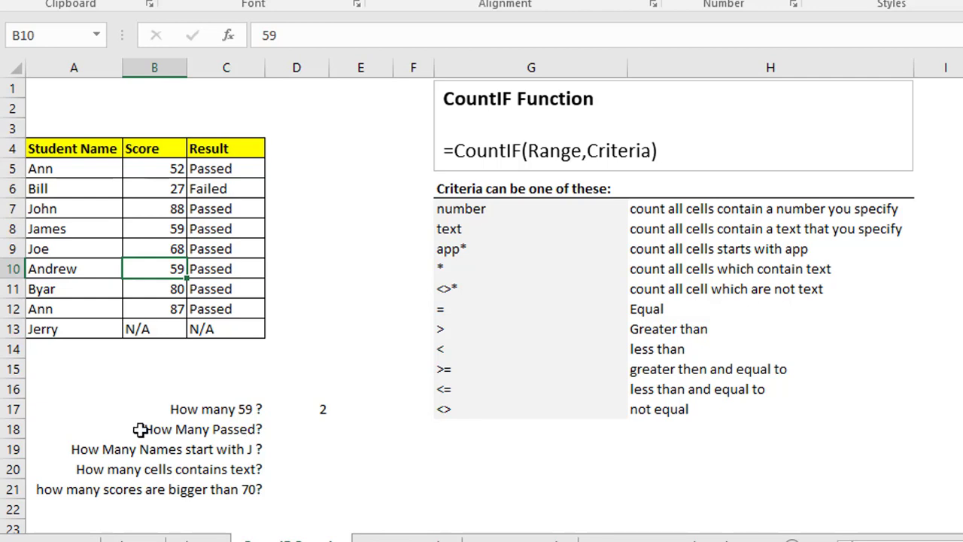
click(241, 169)
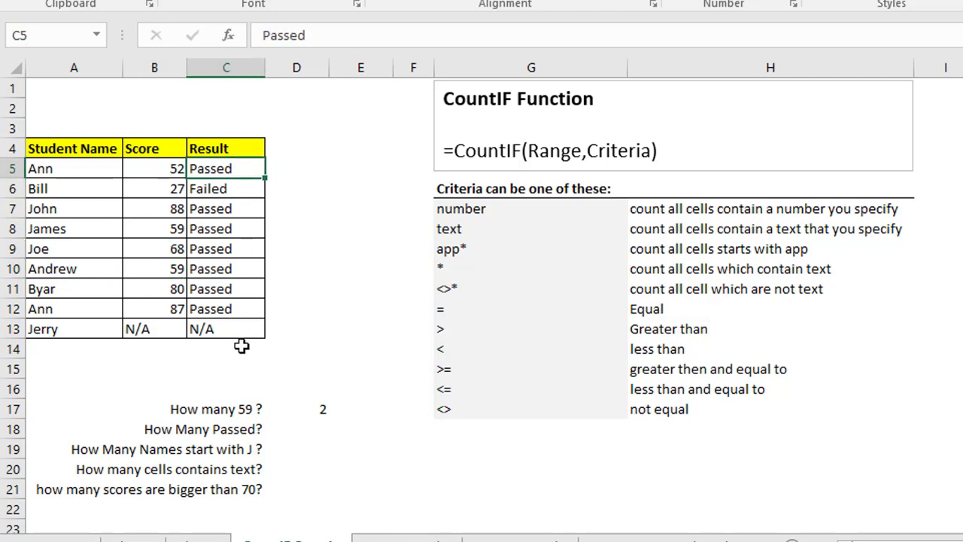
Step: Enter a COUNTIF formula in D18, beside "How Many Passed?", counting the results in C5:C13 that equal "Passed"
click(319, 429)
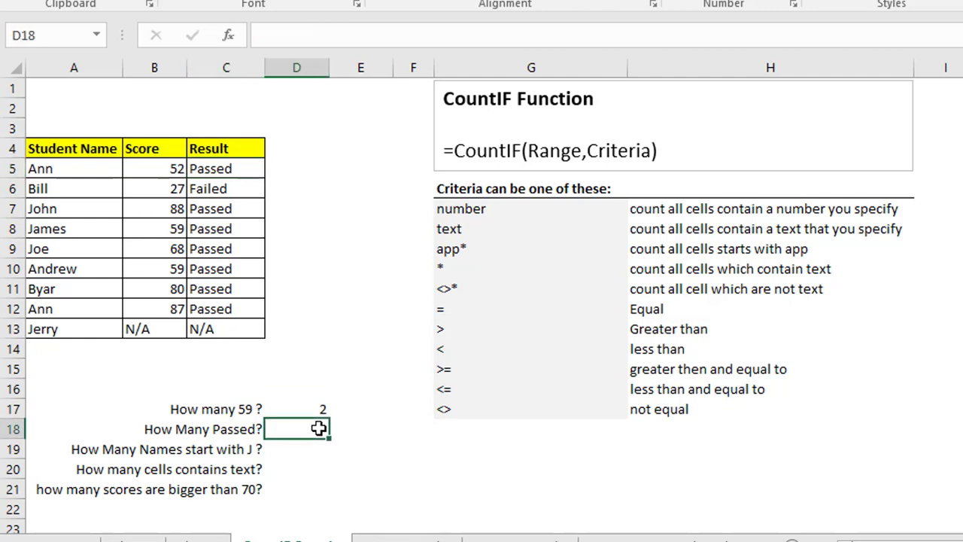
text(=count)
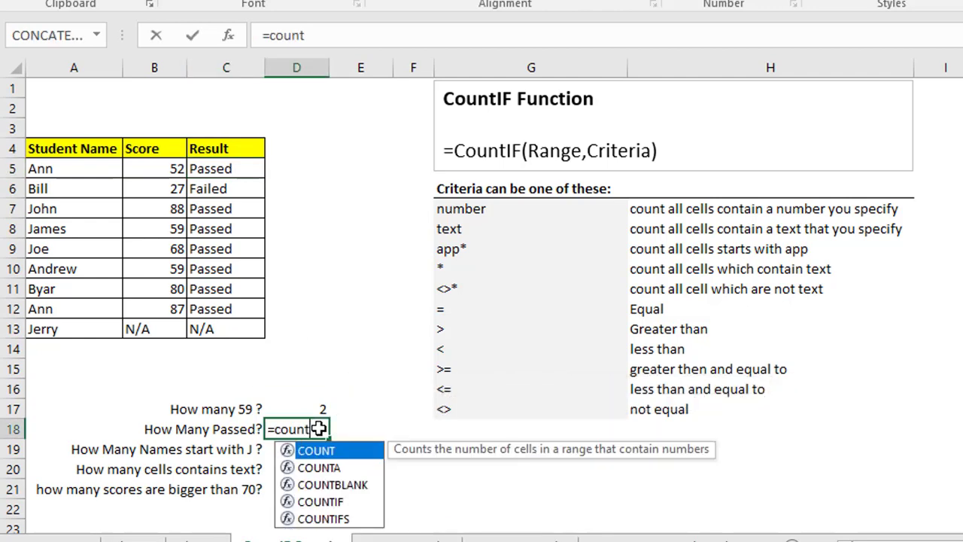
text(if()
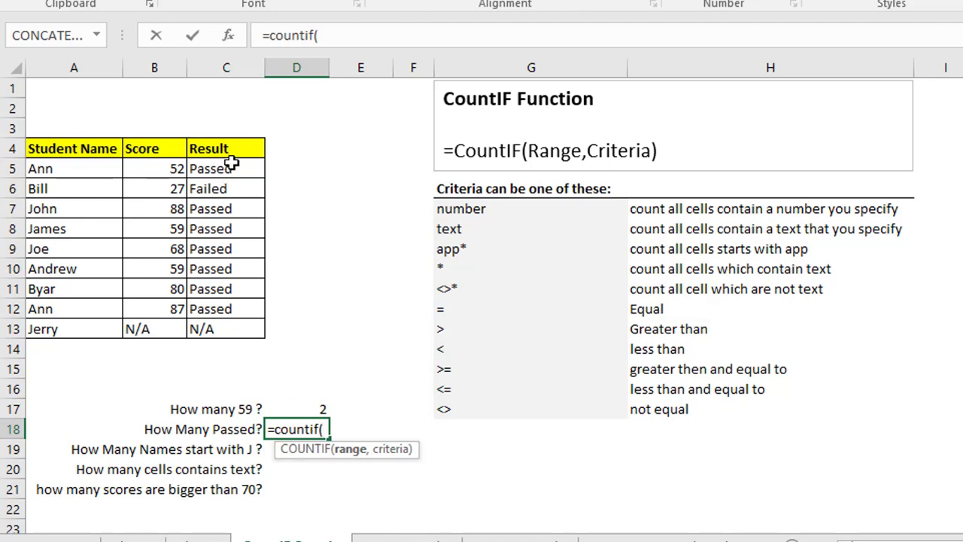
drag(229, 161, 230, 329)
text(,)
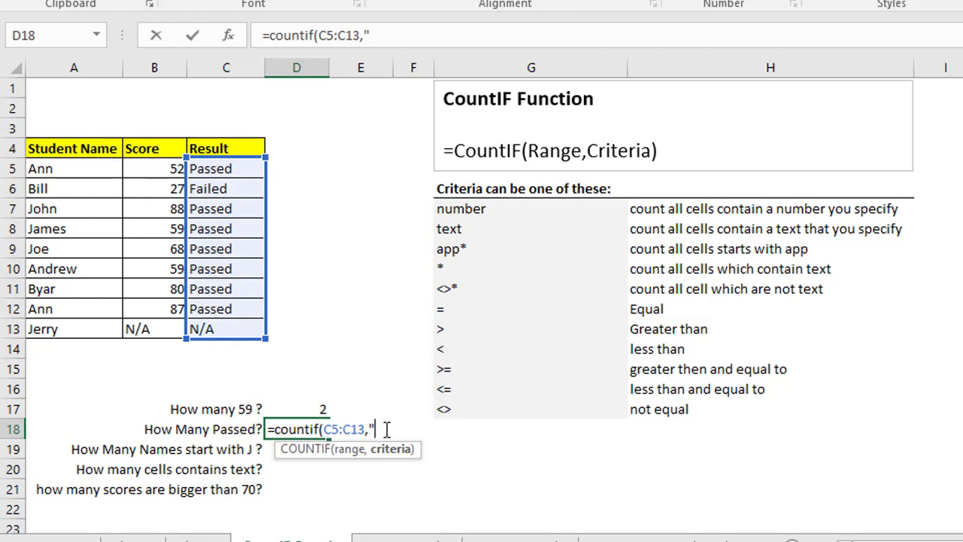
text(Passed)
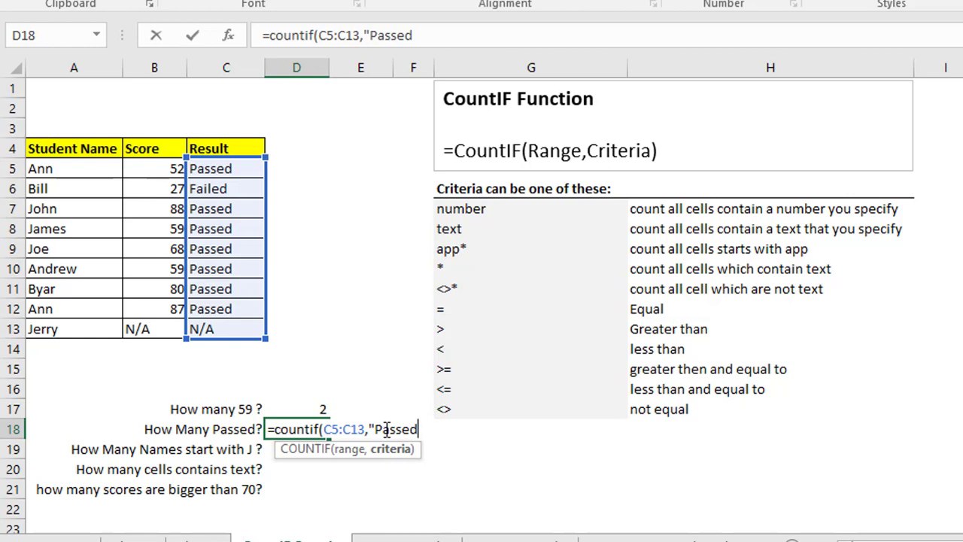
text(")
text())
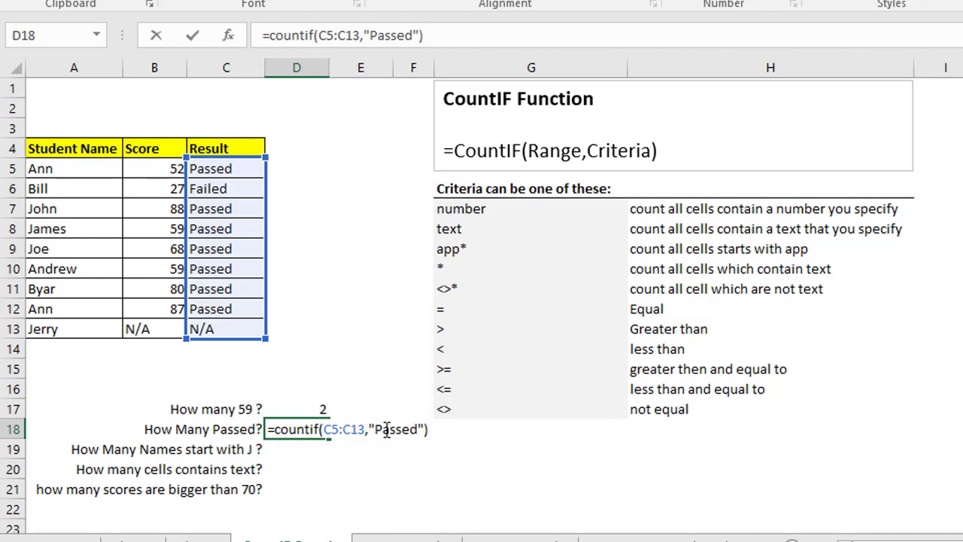
key(Return)
click(312, 429)
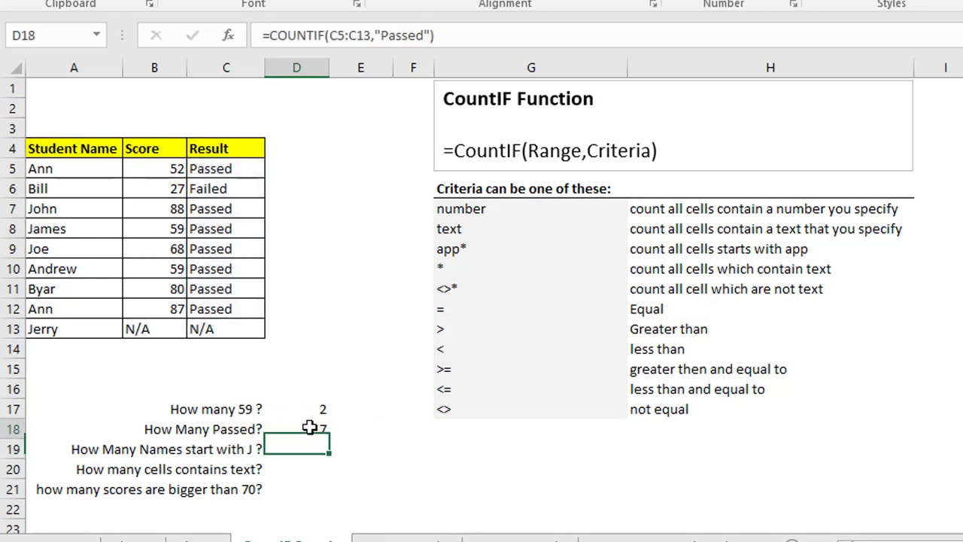
Step: Go through the Result entries from C5 to C12 one by one to verify the number of Passed results
click(248, 169)
click(232, 196)
click(232, 210)
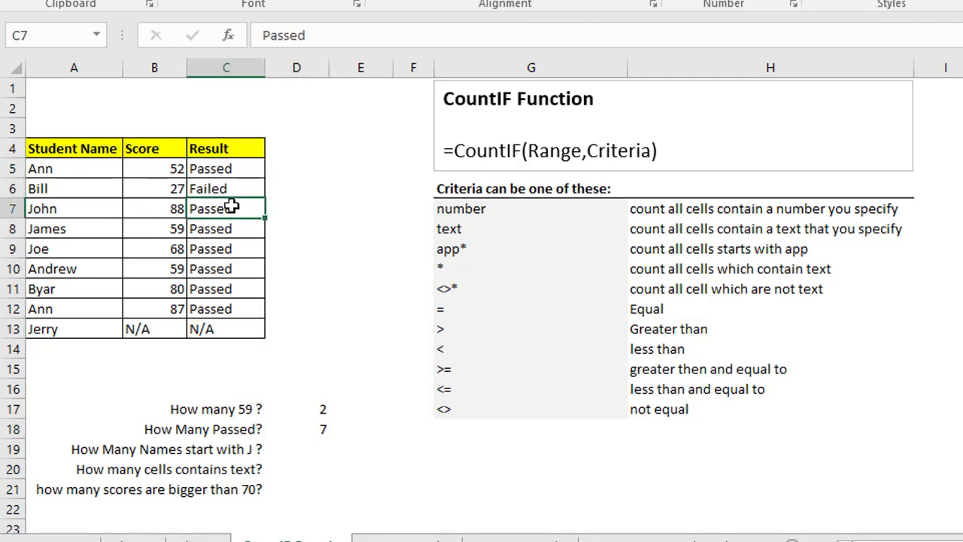
click(231, 229)
click(228, 249)
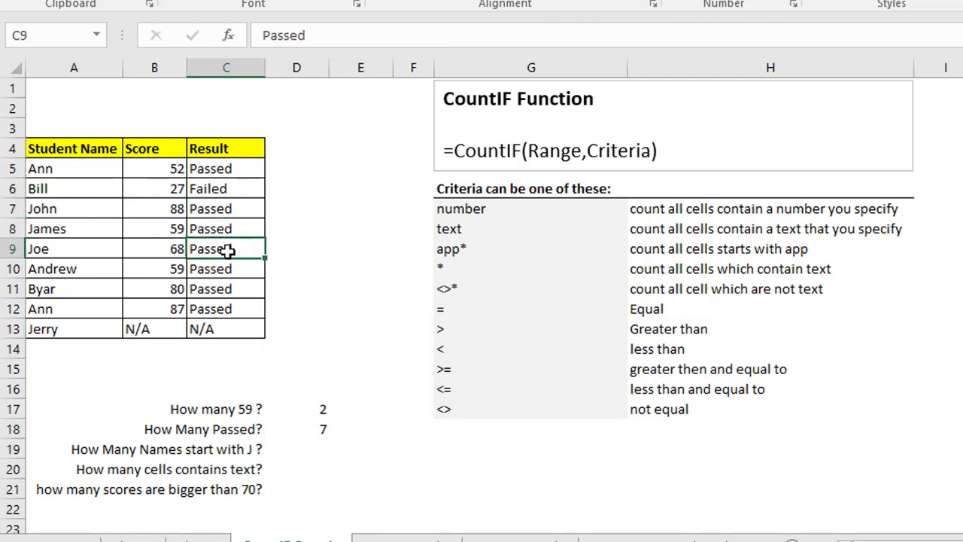
click(233, 270)
click(226, 287)
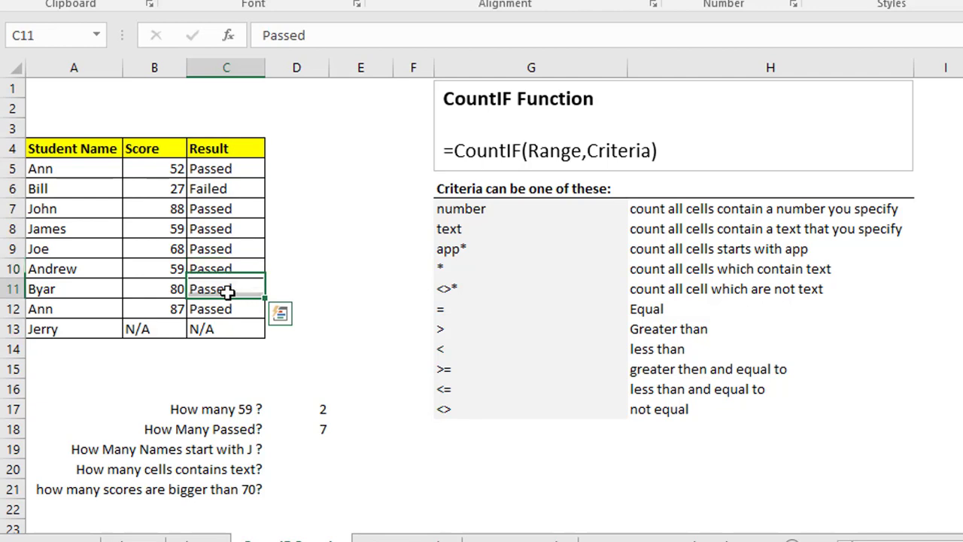
click(233, 309)
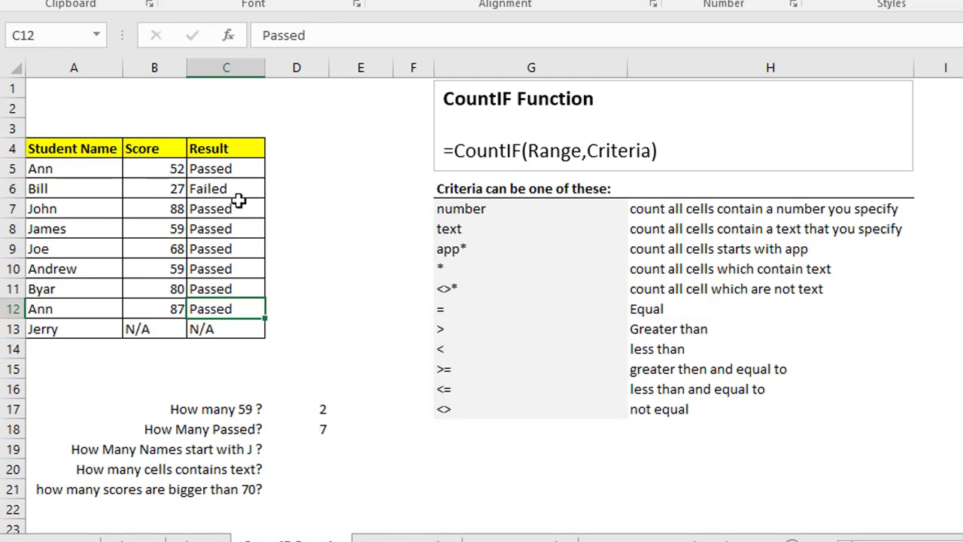
Step: Change the criterion of the COUNTIF formula in D18 to "Failed"
click(308, 430)
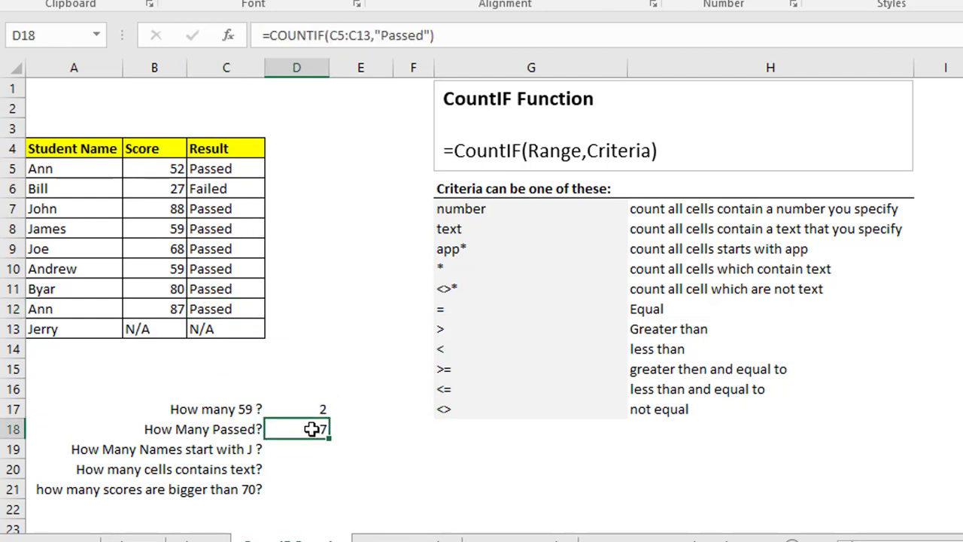
double_click(308, 429)
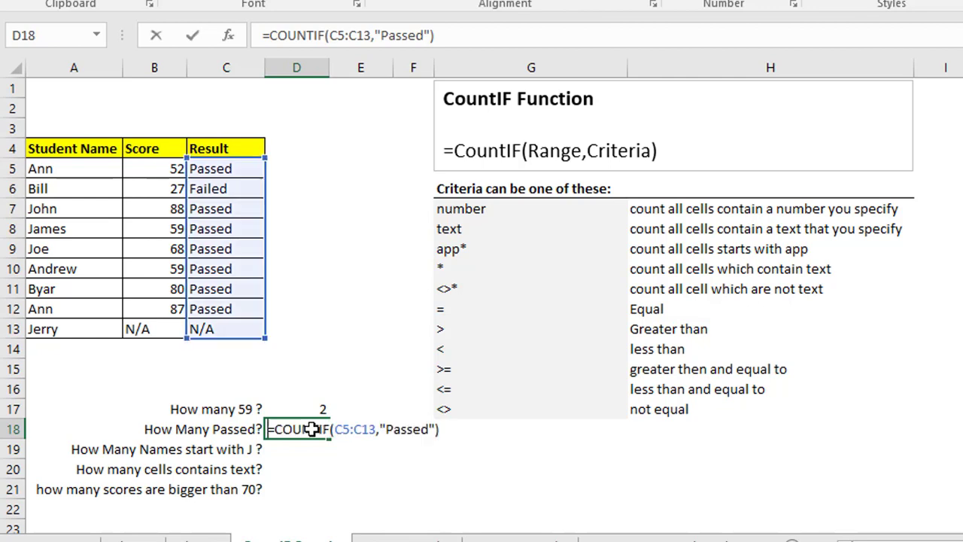
double_click(400, 427)
text(")
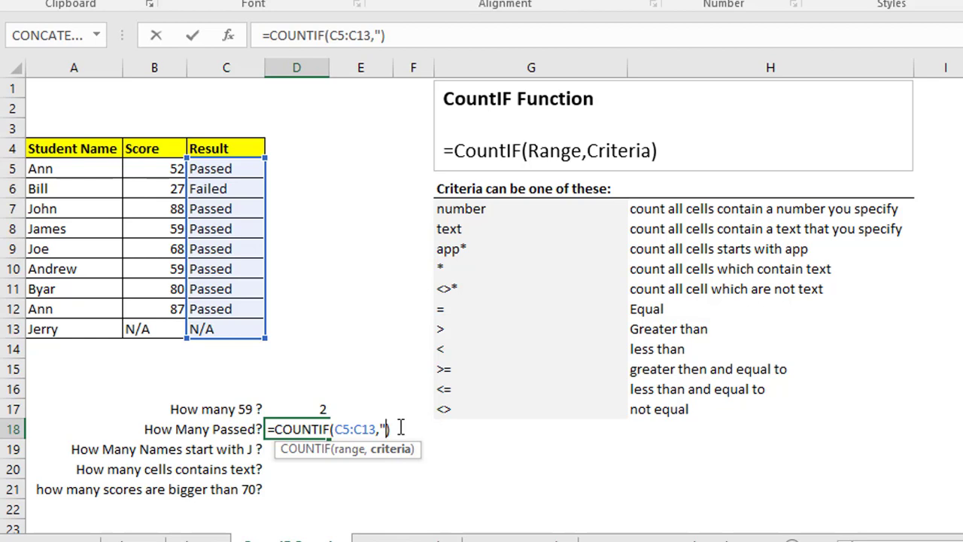
text(Failed)
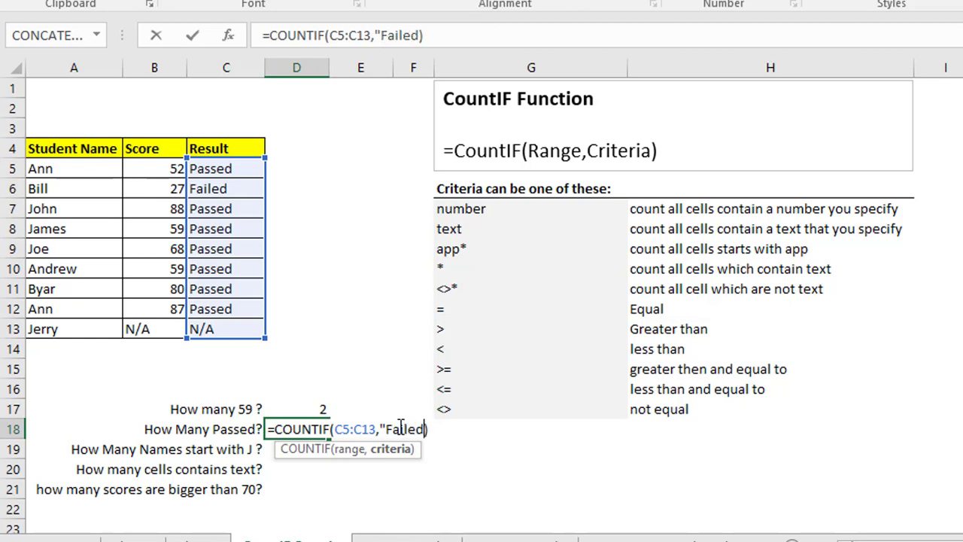
text(")
key(Return)
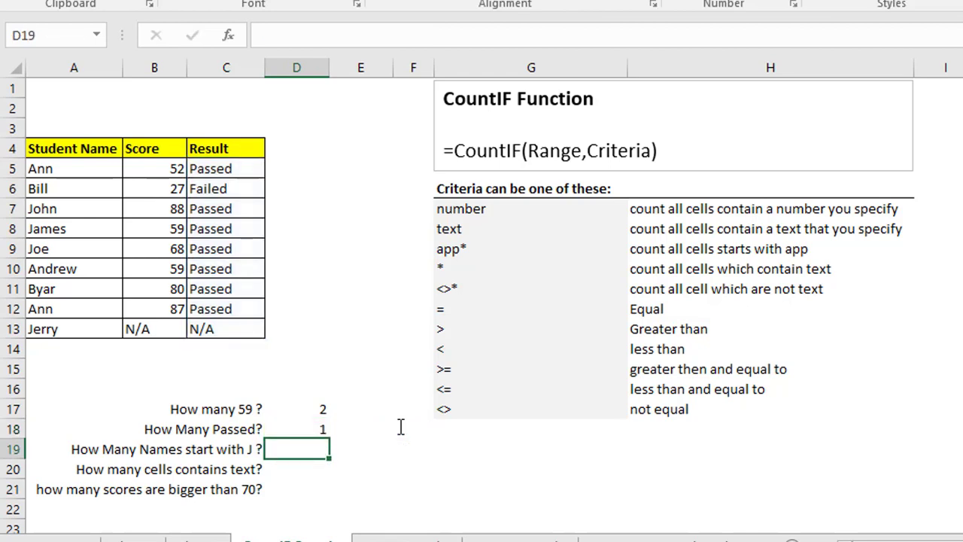
click(310, 429)
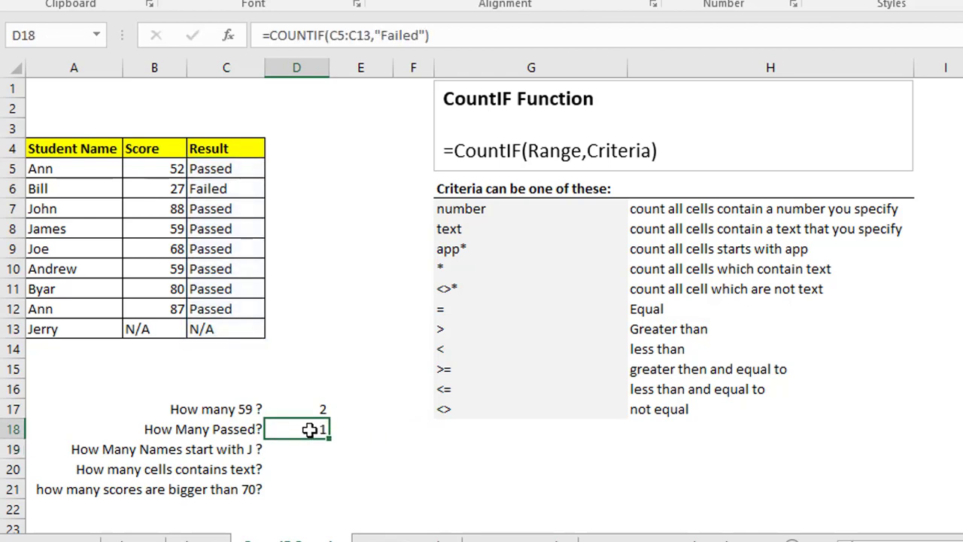
Step: Enter a COUNTIF formula in D19 counting the student names in A5:A13 that match "J*", and check the matching names in the table
key(Down)
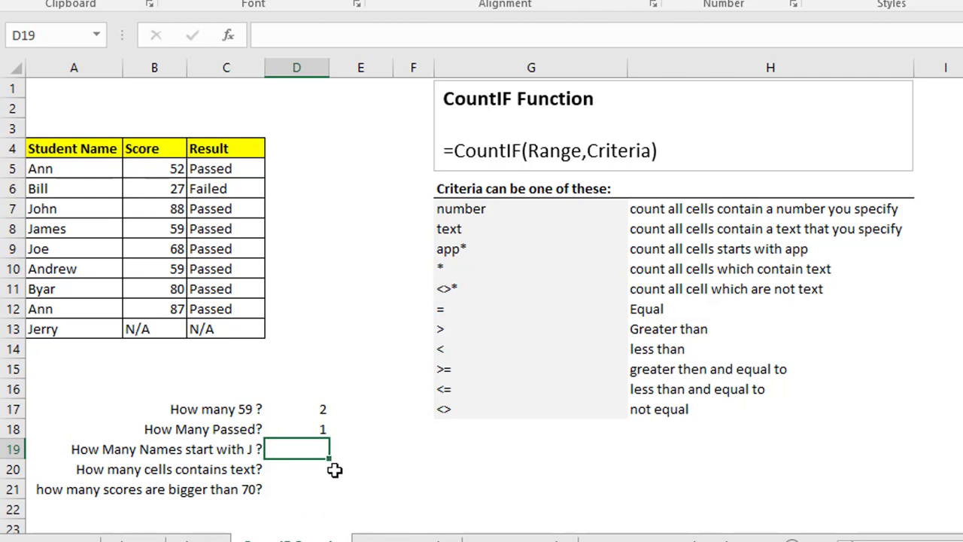
text(=)
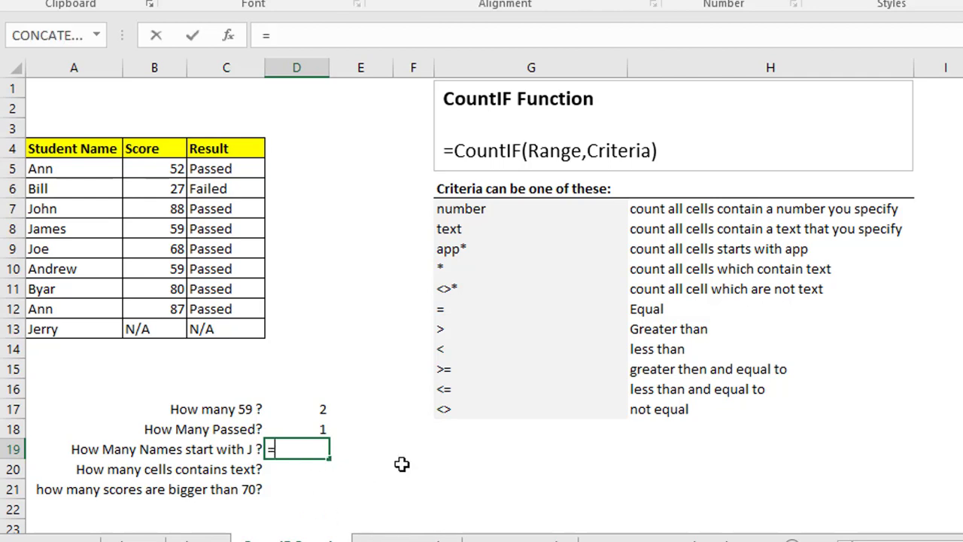
text(countif()
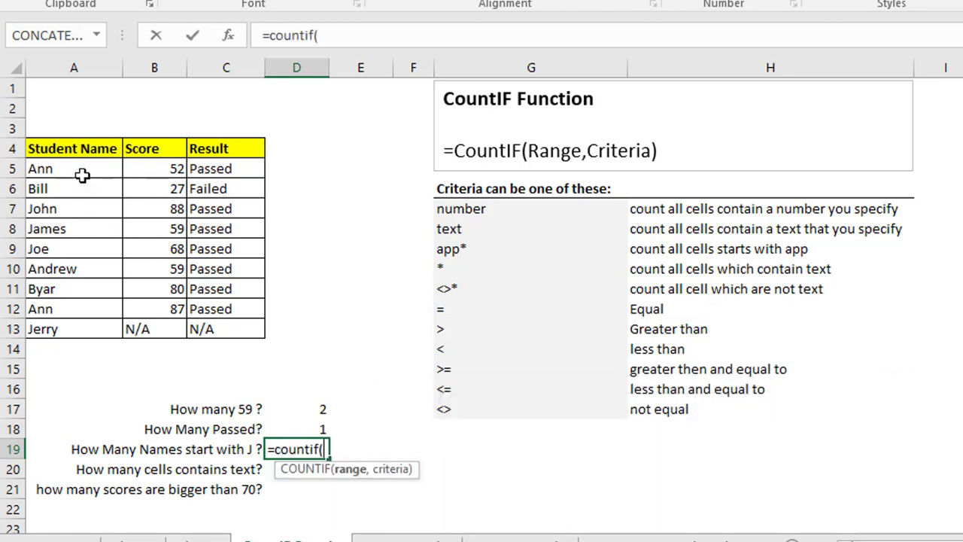
drag(80, 173, 82, 322)
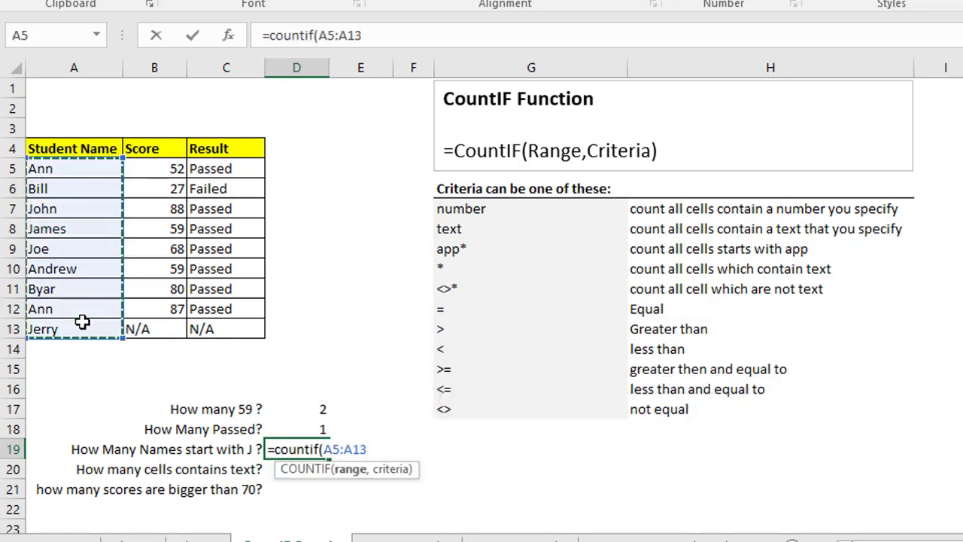
text(,)
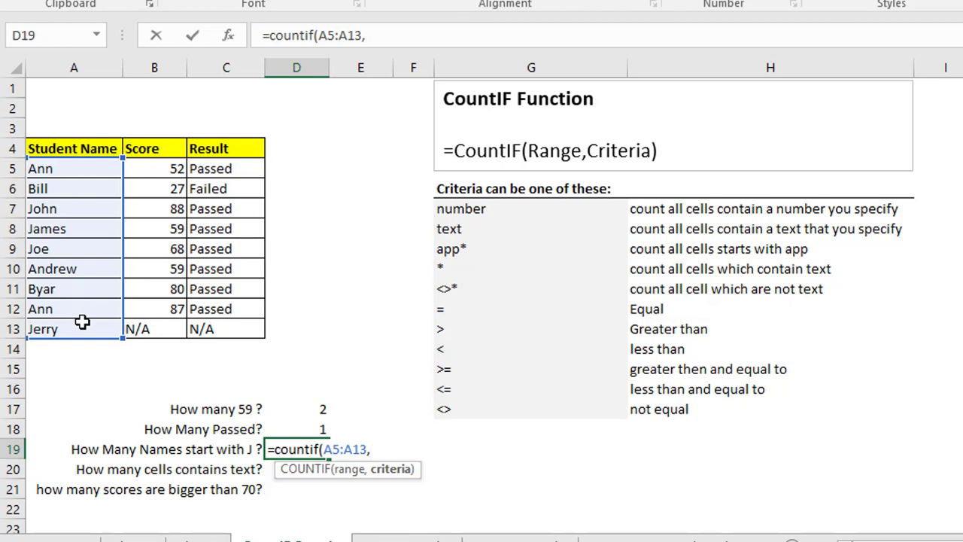
text("J*)
text("))
key(Return)
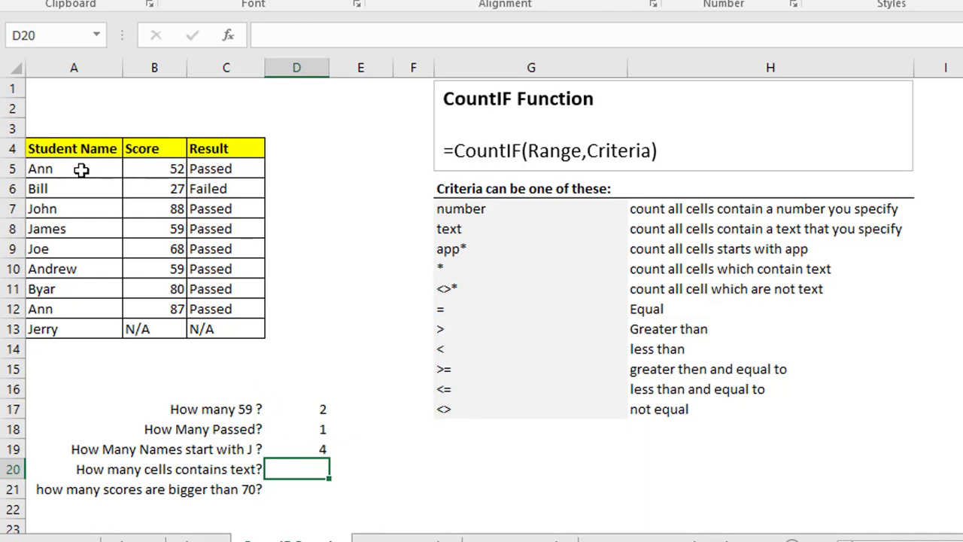
click(97, 209)
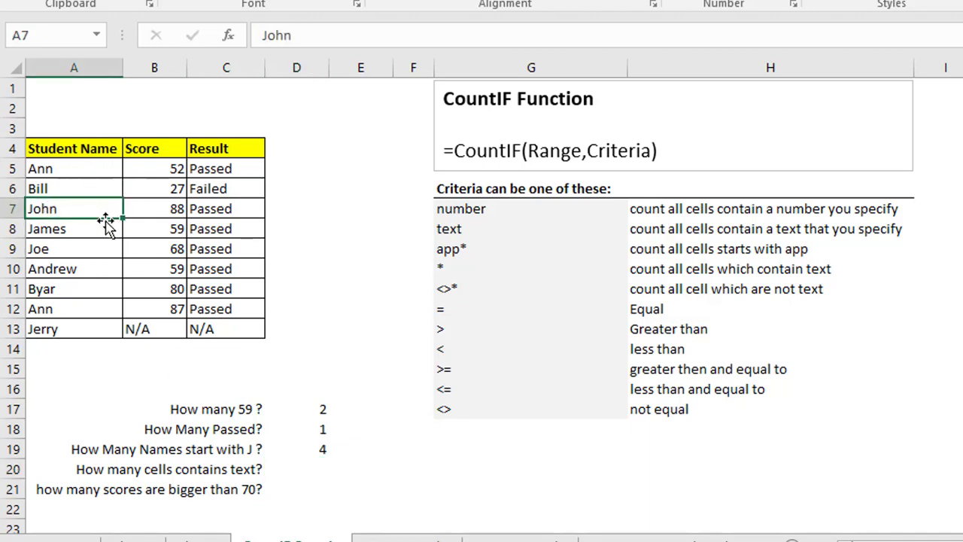
click(75, 223)
click(57, 248)
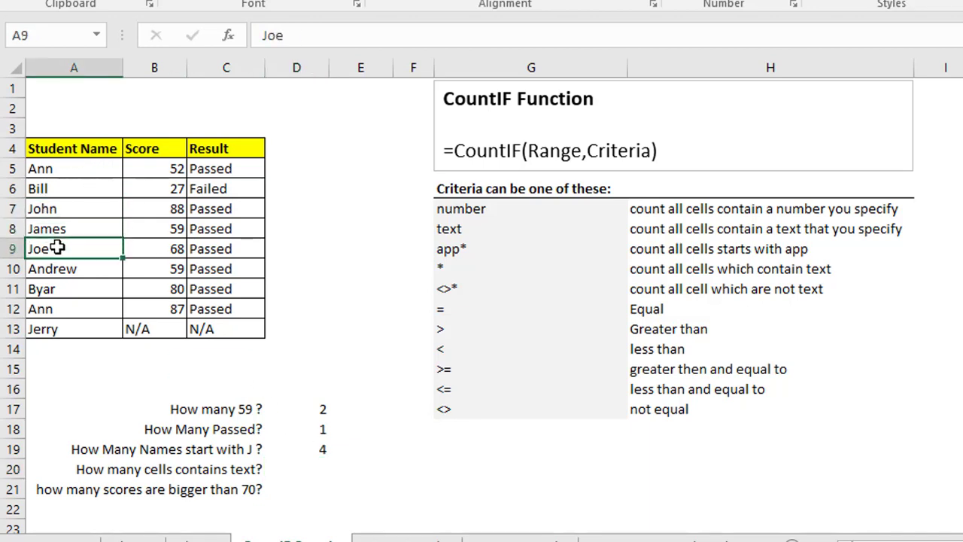
click(72, 329)
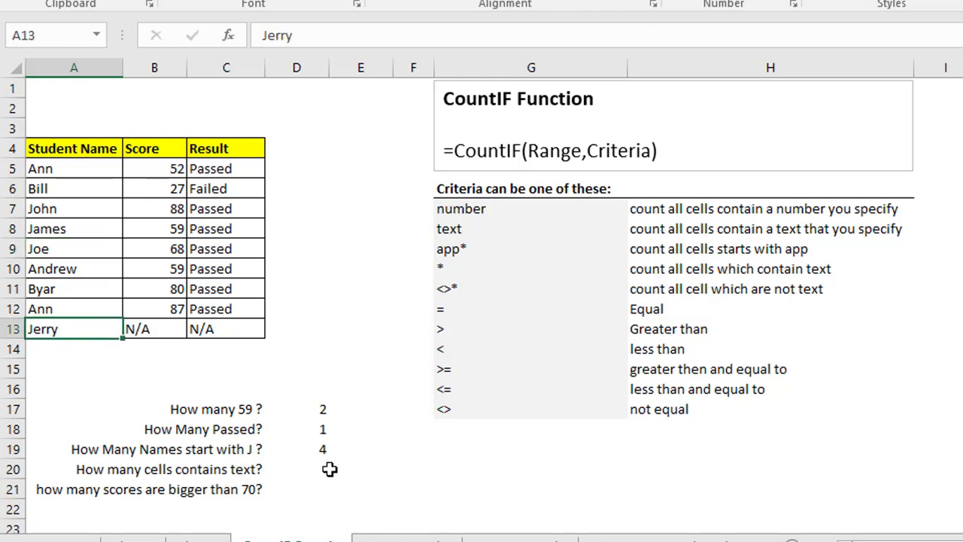
Step: Try to enter a COUNTIF formula in D20, beside "How many cells contains text?", over B5:B13 with an unquoted * as criterion
click(330, 469)
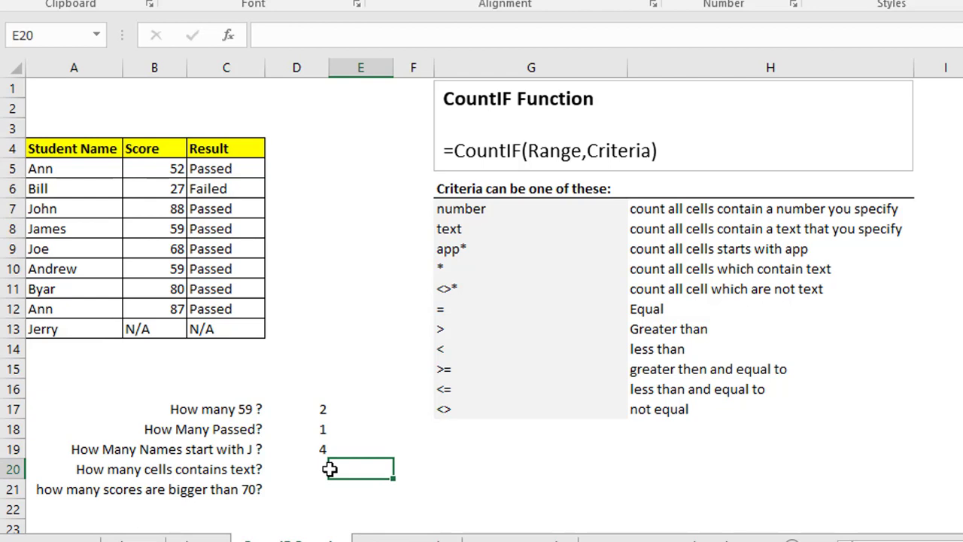
click(298, 468)
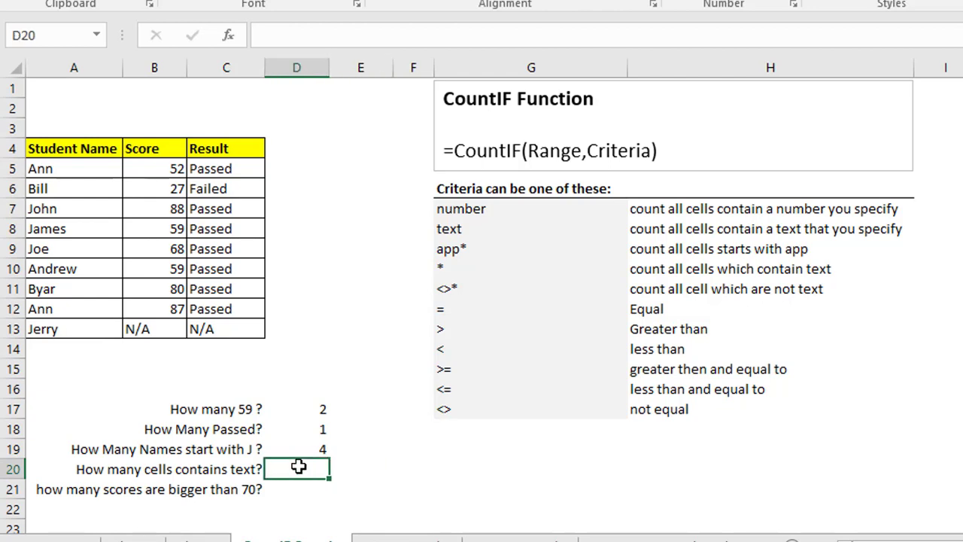
text(=countif)
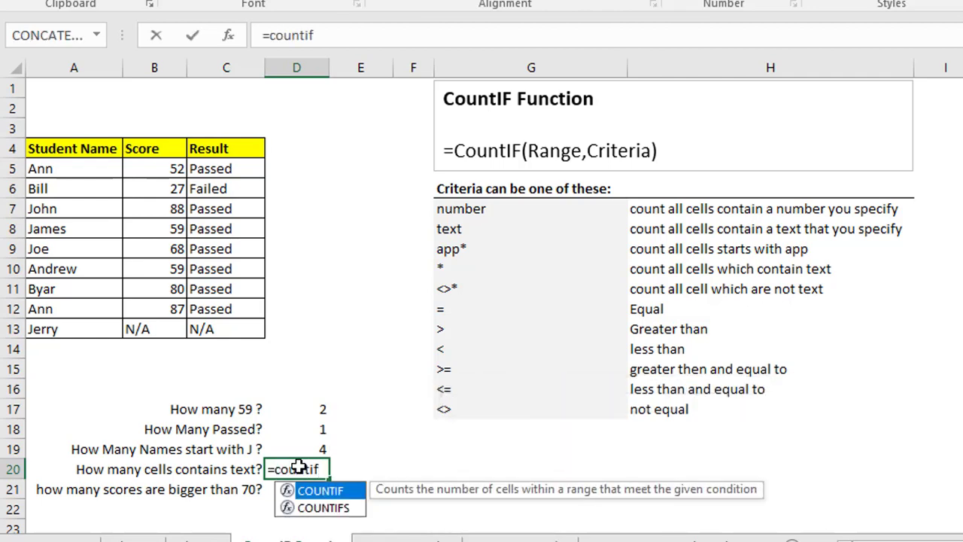
text(()
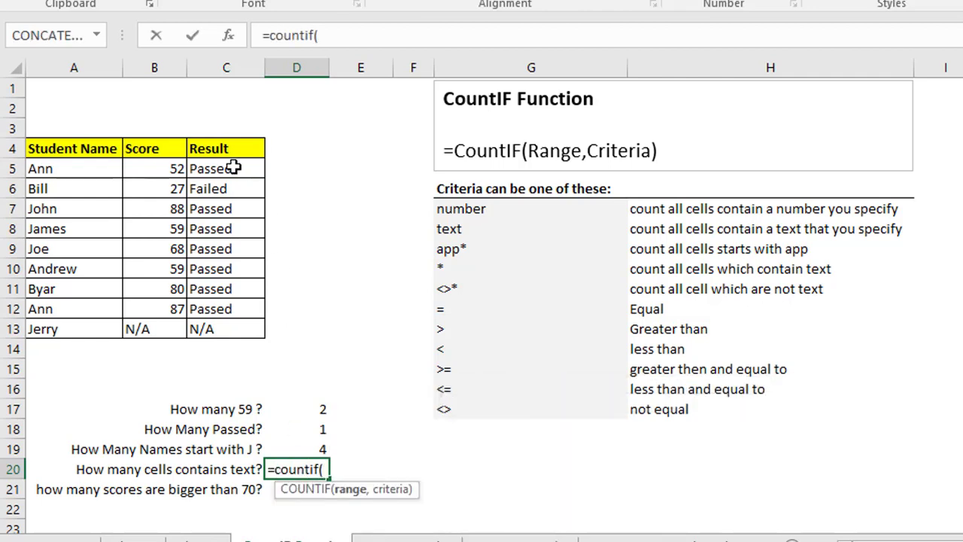
drag(173, 170, 168, 328)
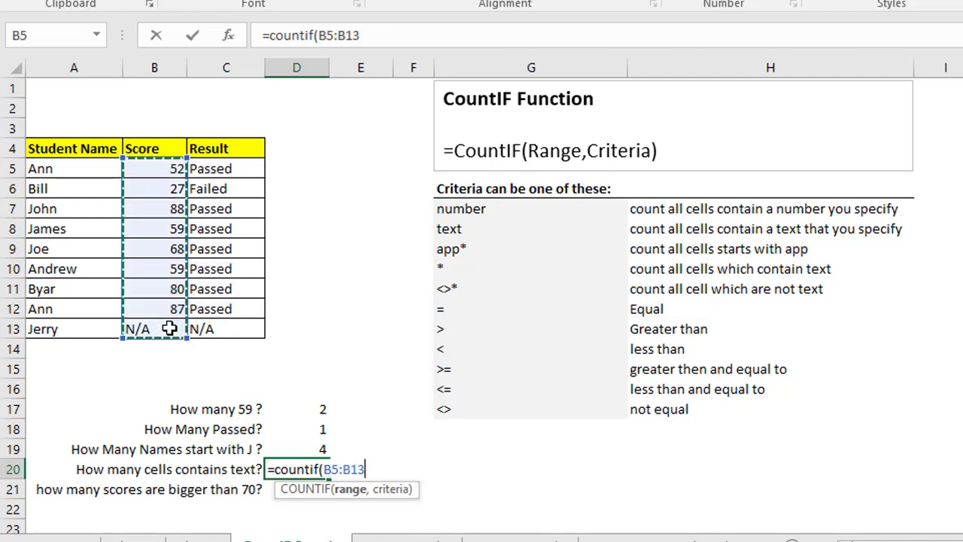
text(,)
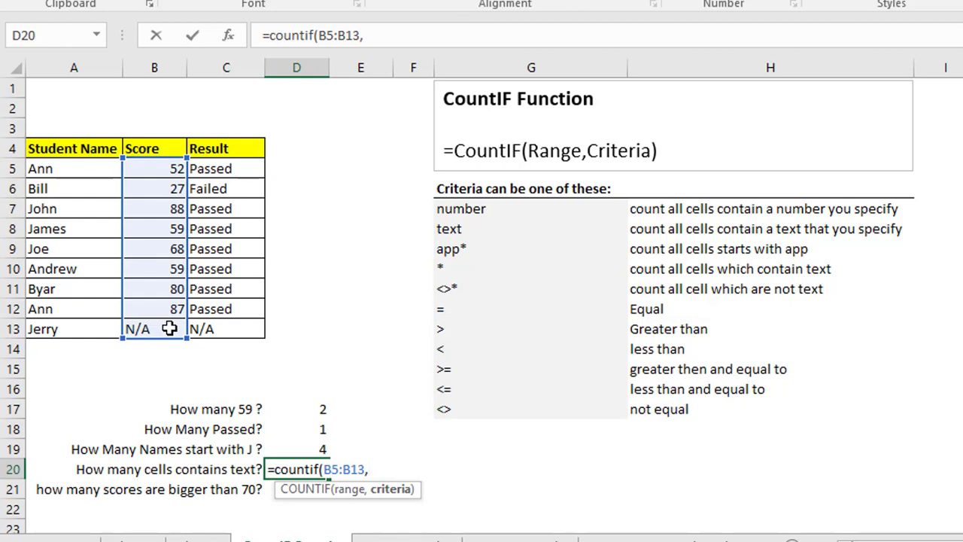
text(*))
key(Return)
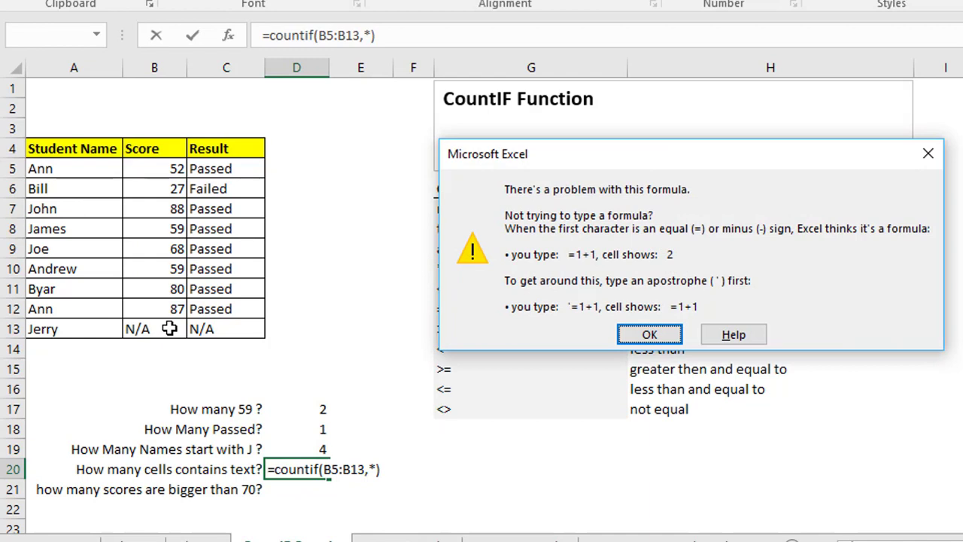
click(643, 336)
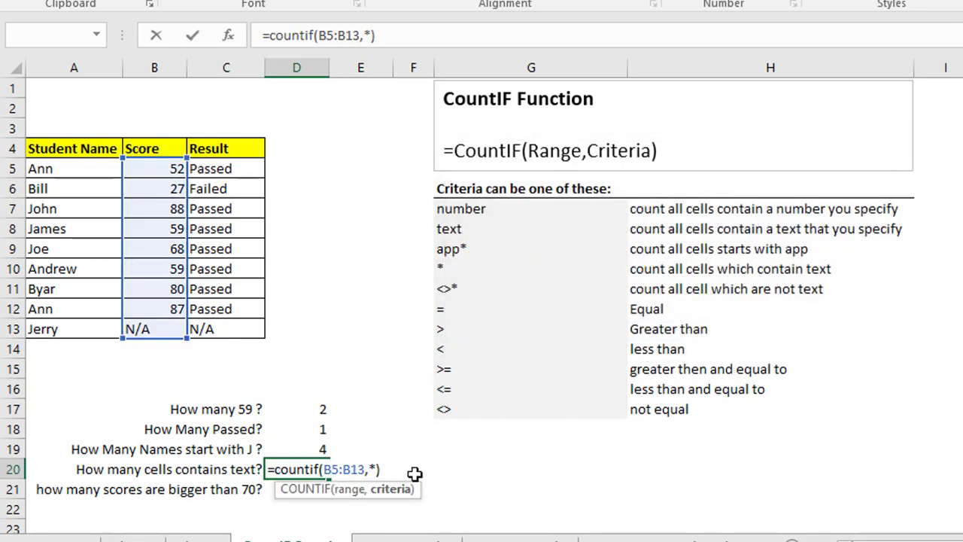
Step: Correct the criterion in D20's COUNTIF formula to the quoted wildcard "*" and commit the formula
text(")
key(Right)
text("*")
key(Return)
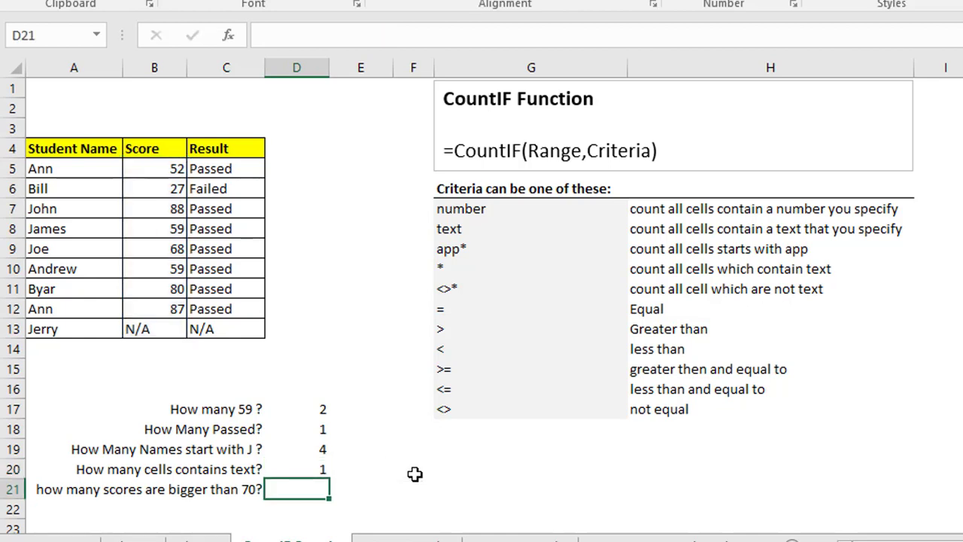
Step: Review the scores in B5:B13, and enter a COUNTIF formula in D21 counting those that meet the criterion ">70"
click(167, 331)
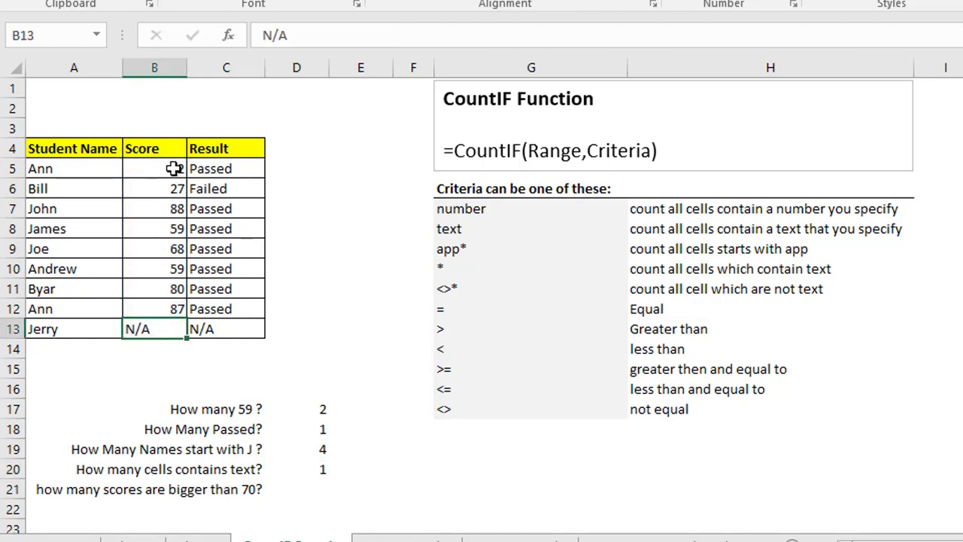
drag(172, 168, 163, 329)
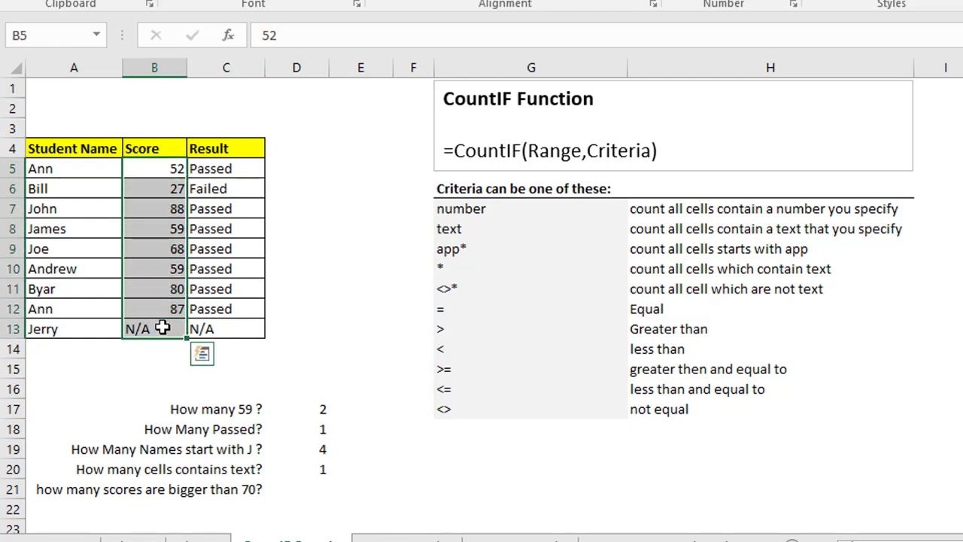
click(316, 487)
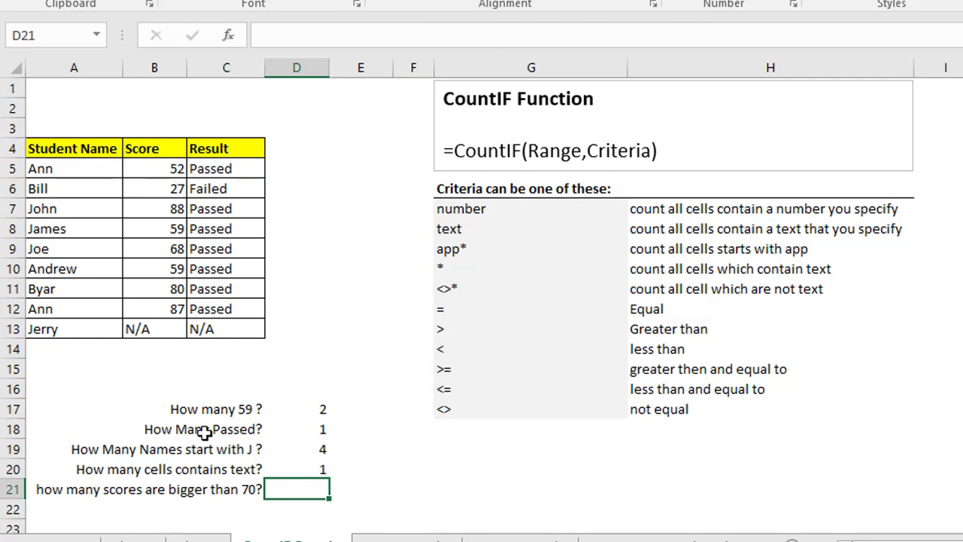
text(=coun)
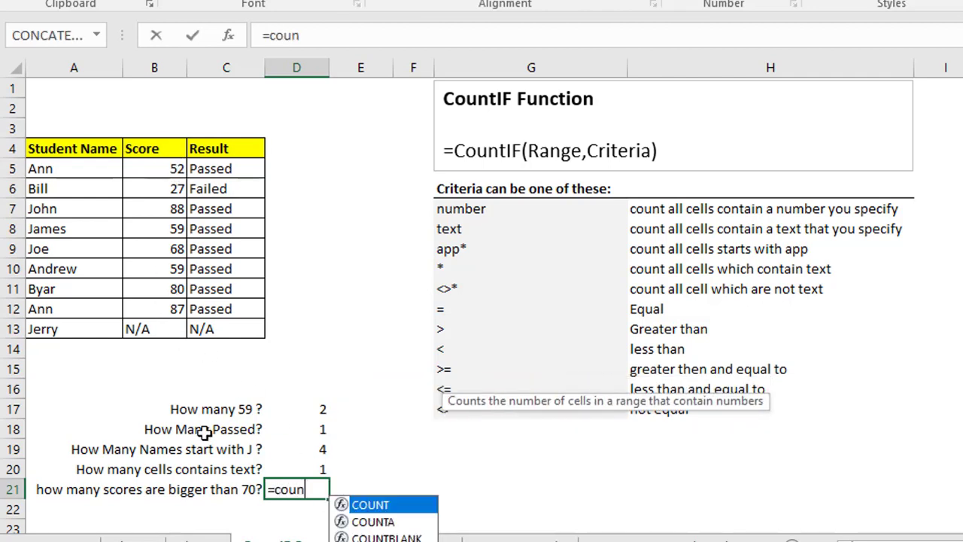
text(tif()
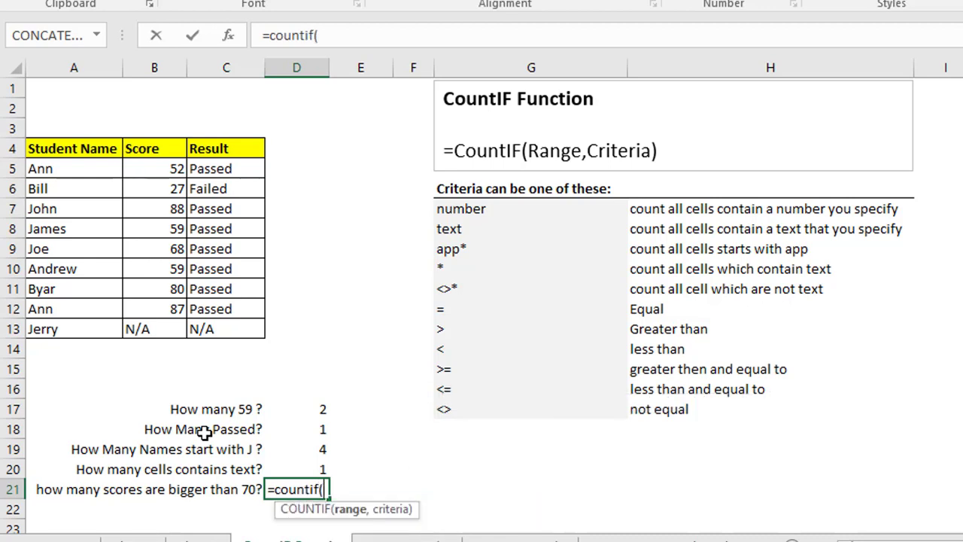
click(164, 168)
drag(164, 168, 162, 328)
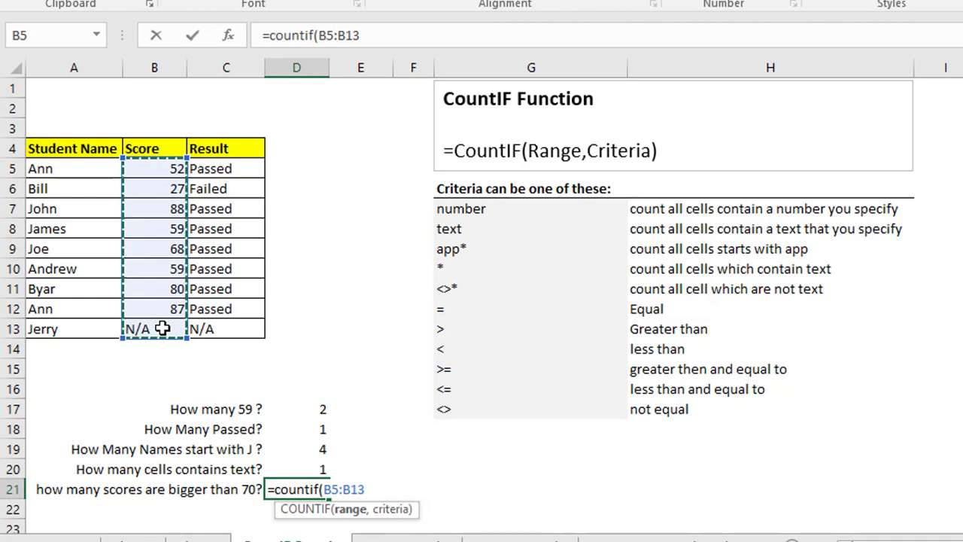
text(,)
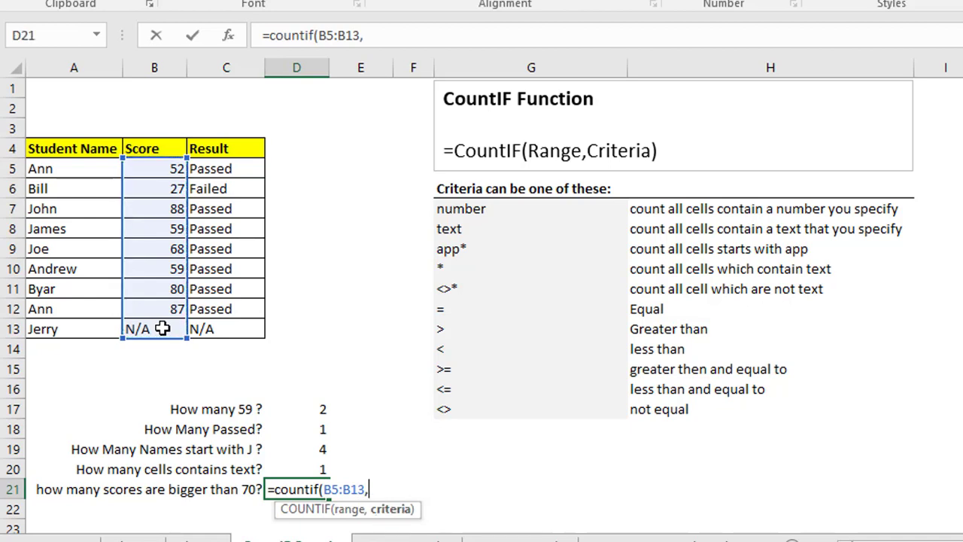
text(>)
key(BackSpace)
text(">70"))
key(Return)
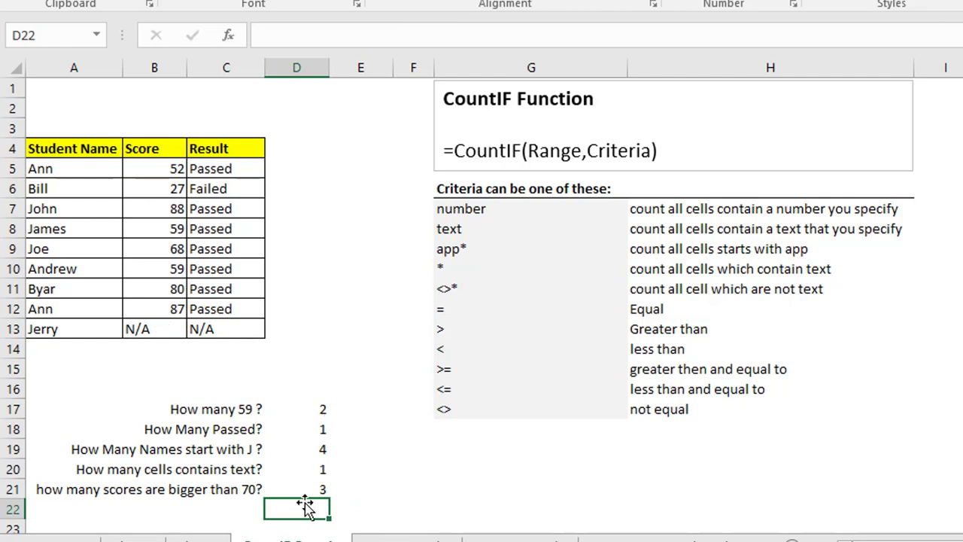
Step: Check the scores above 70 in the student table and review the < and >= operators in the criteria list
click(167, 304)
click(167, 288)
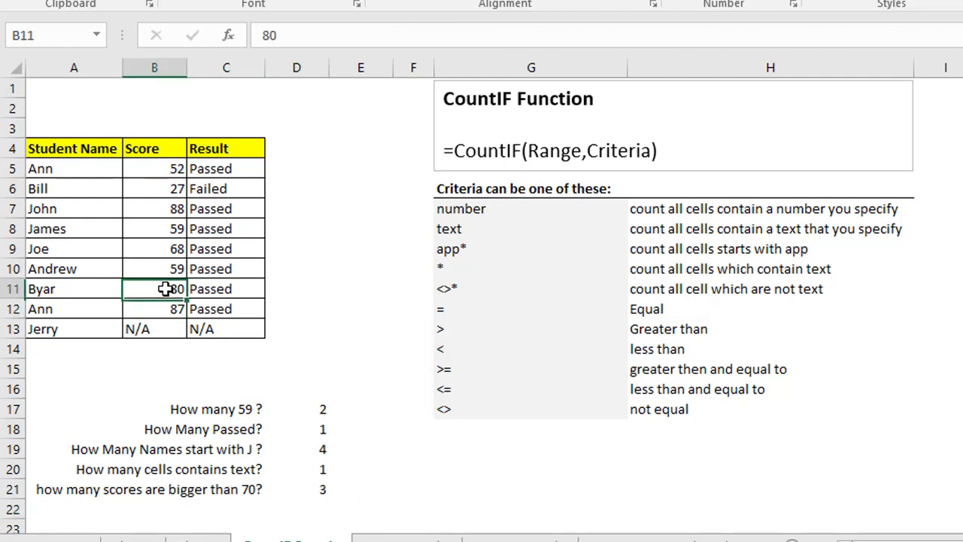
click(144, 209)
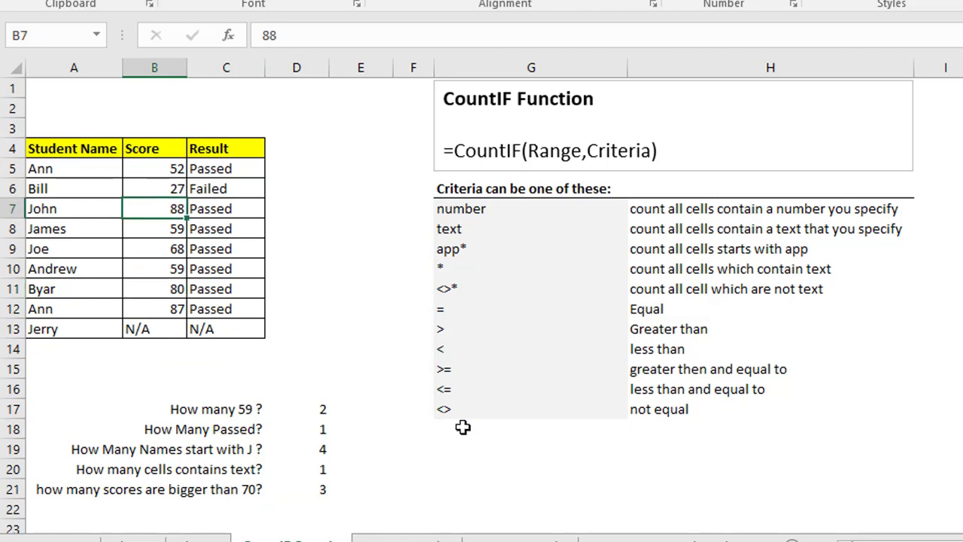
click(464, 351)
click(463, 371)
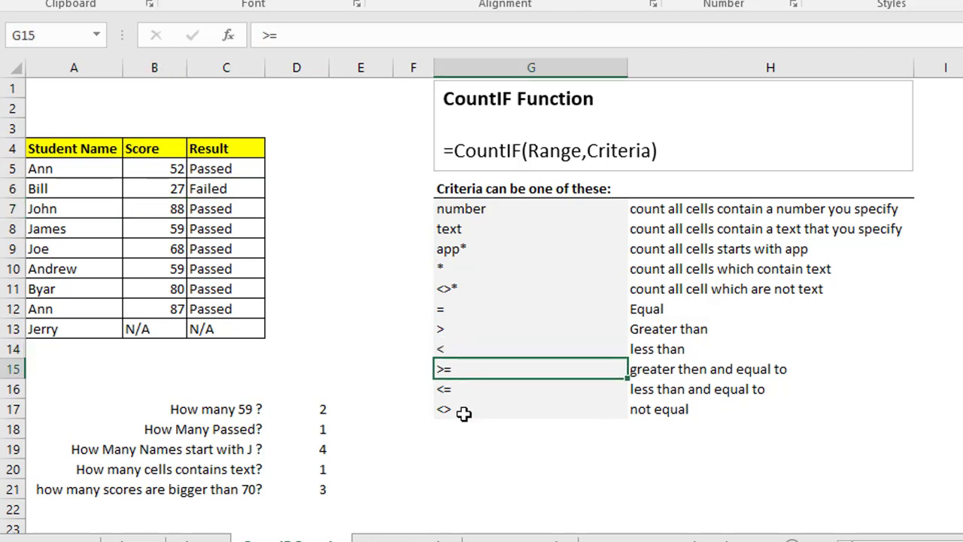